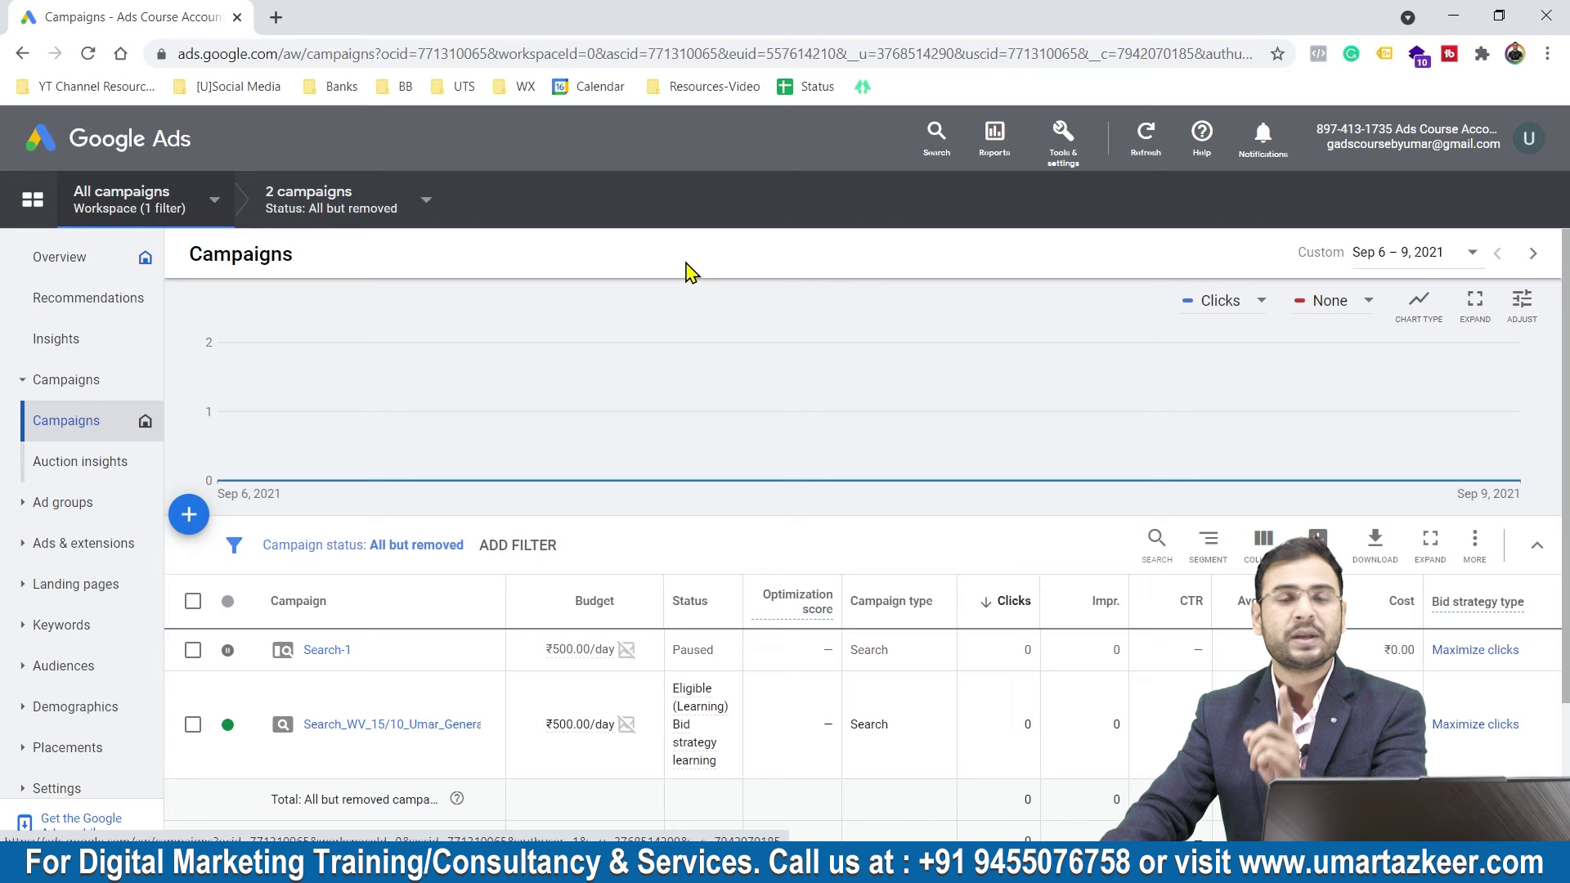
Start a new campaign without a goal's guidance, choosing Search as the campaign type.
{"action": "left_click", "coordinate": [189, 514]}
{"action": "left_click", "coordinate": [286, 589]}
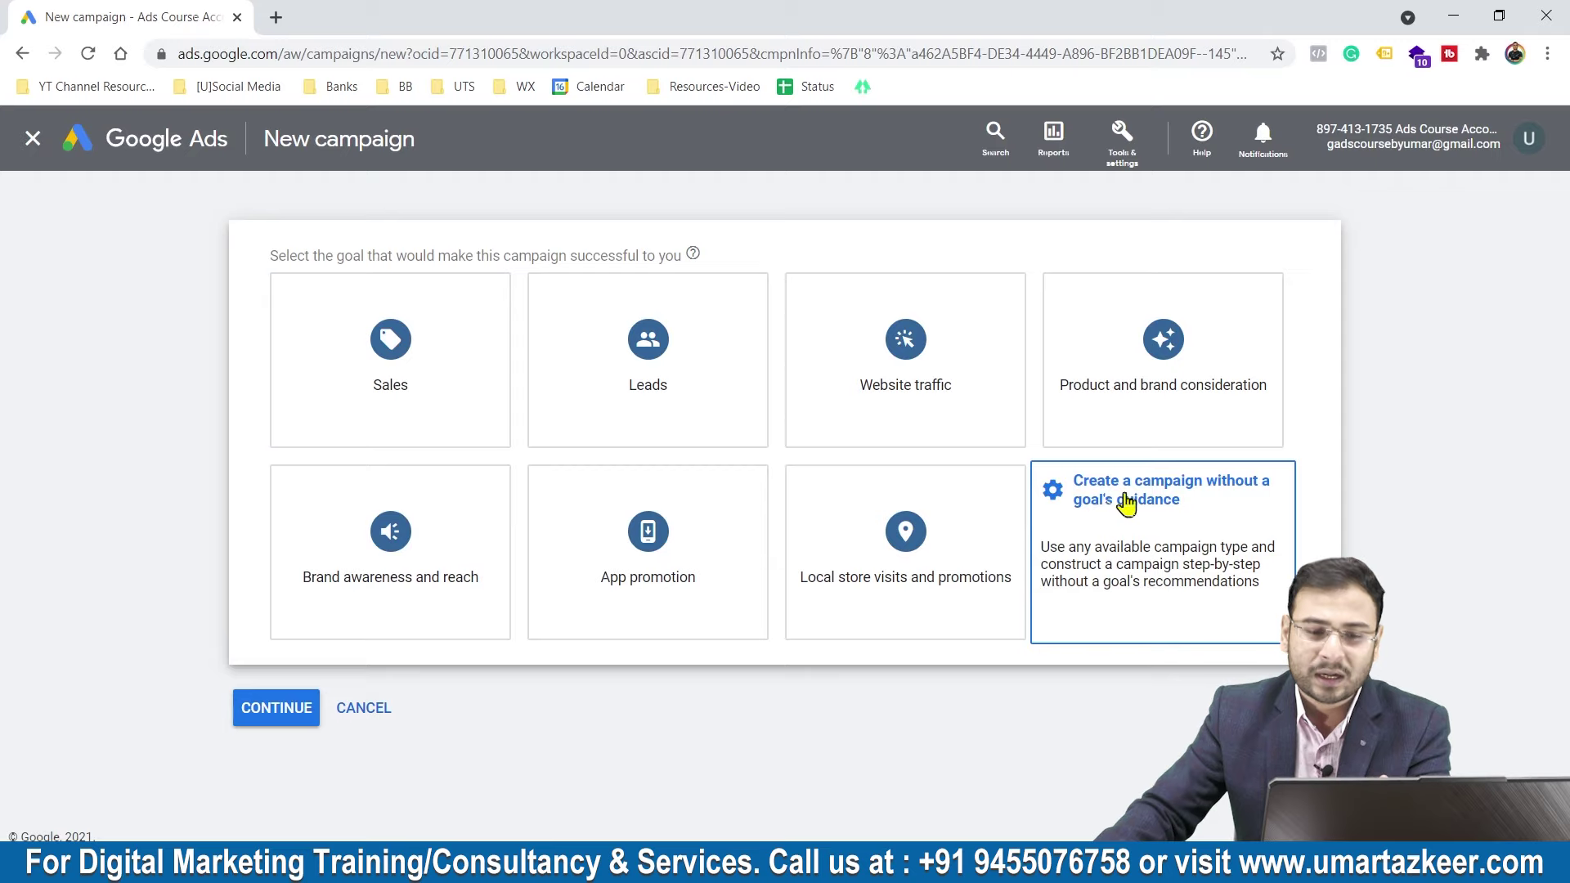
{"action": "left_click", "coordinate": [1249, 515]}
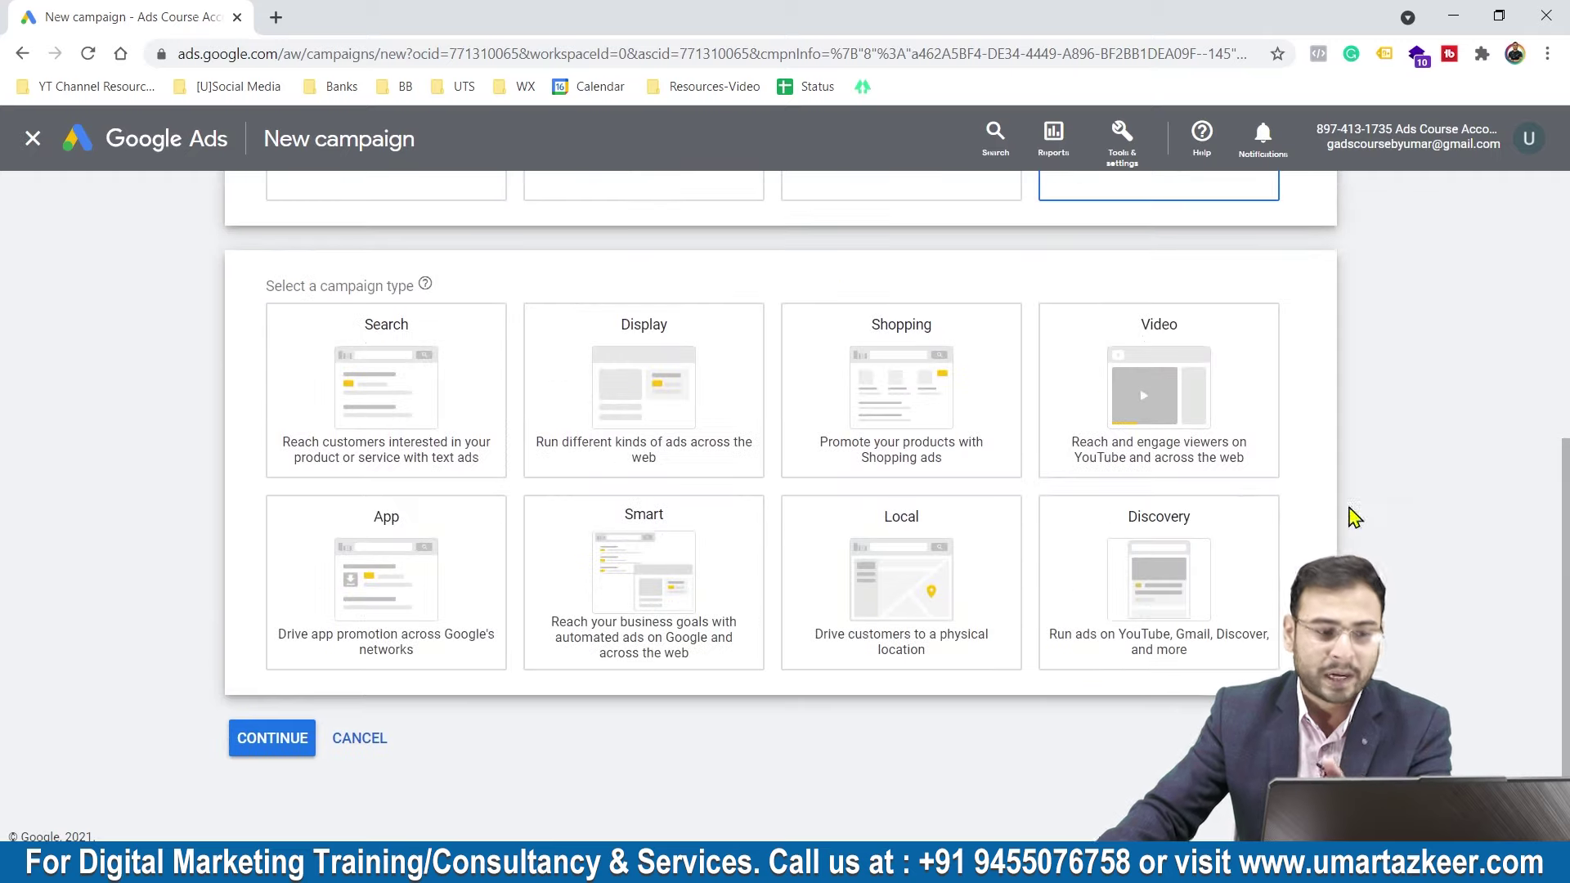
{"action": "left_click", "coordinate": [483, 393]}
{"action": "left_click", "coordinate": [276, 746]}
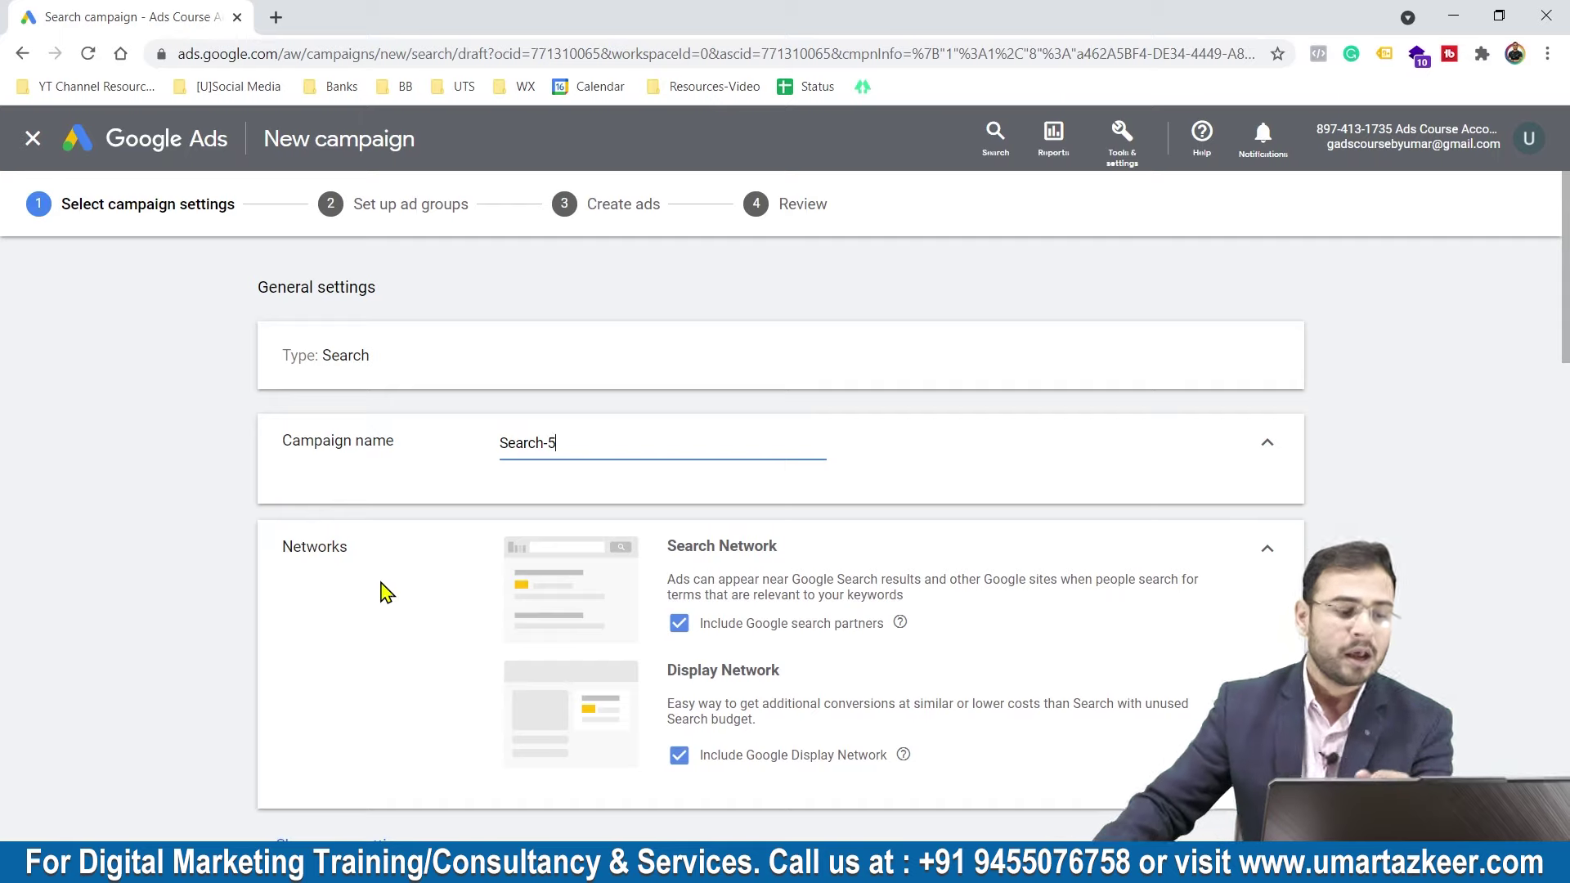
Replace the campaign name with "Search_AllIndia_GeneralKWs_" followed by the campaign manager's first name and "_18/10".
{"action": "left_click_drag", "start_coordinate": [631, 440], "coordinate": [466, 449]}
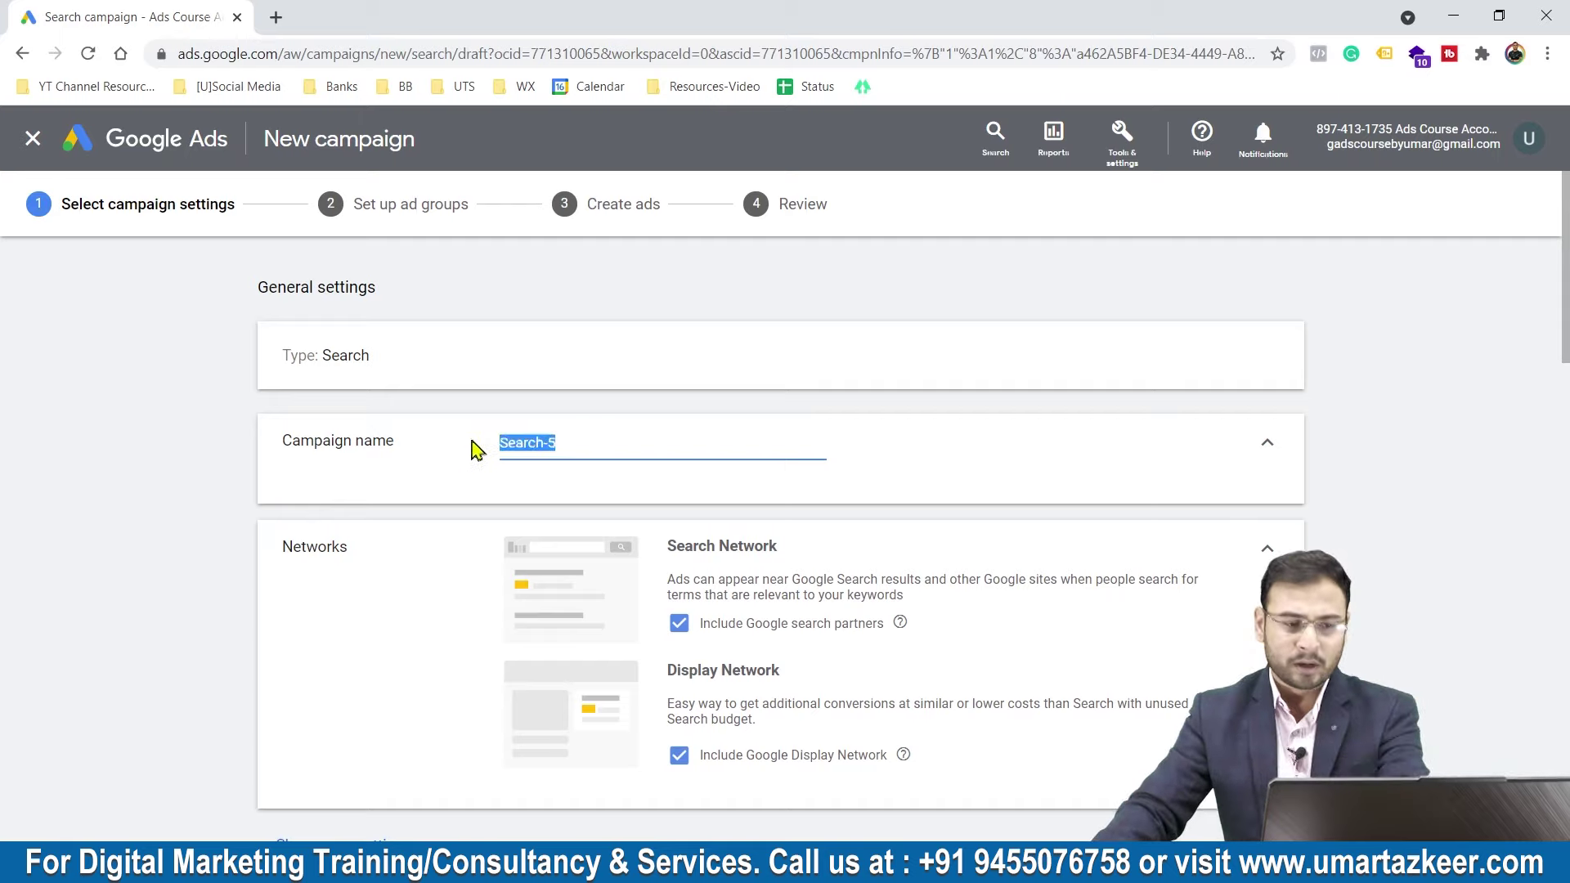
{"action": "key", "text": "BackSpace"}
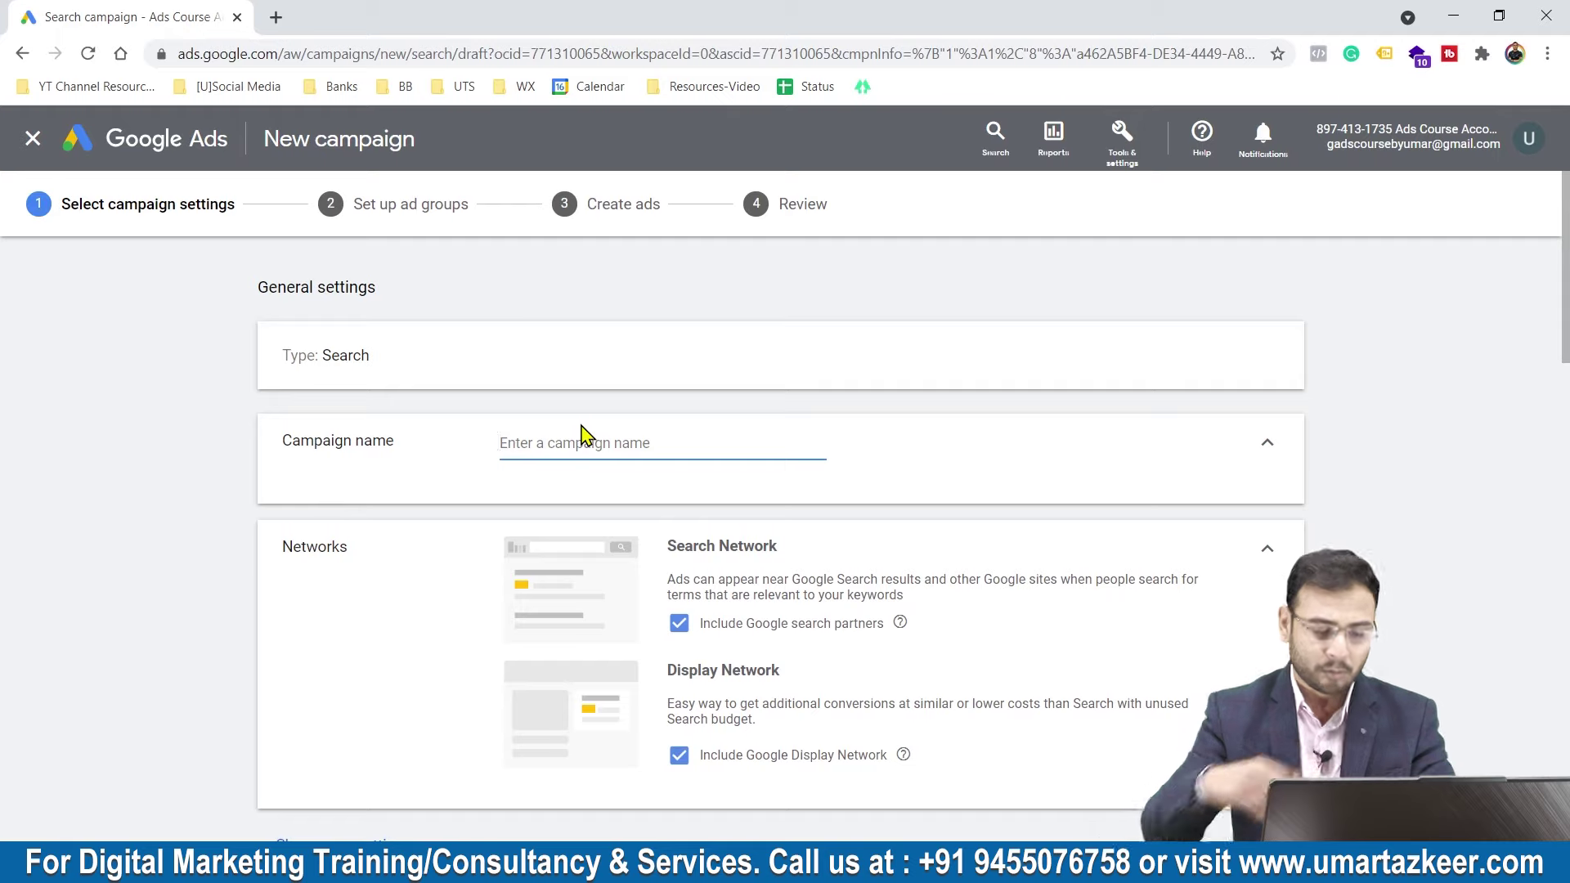
{"action": "type", "text": "Sear"}
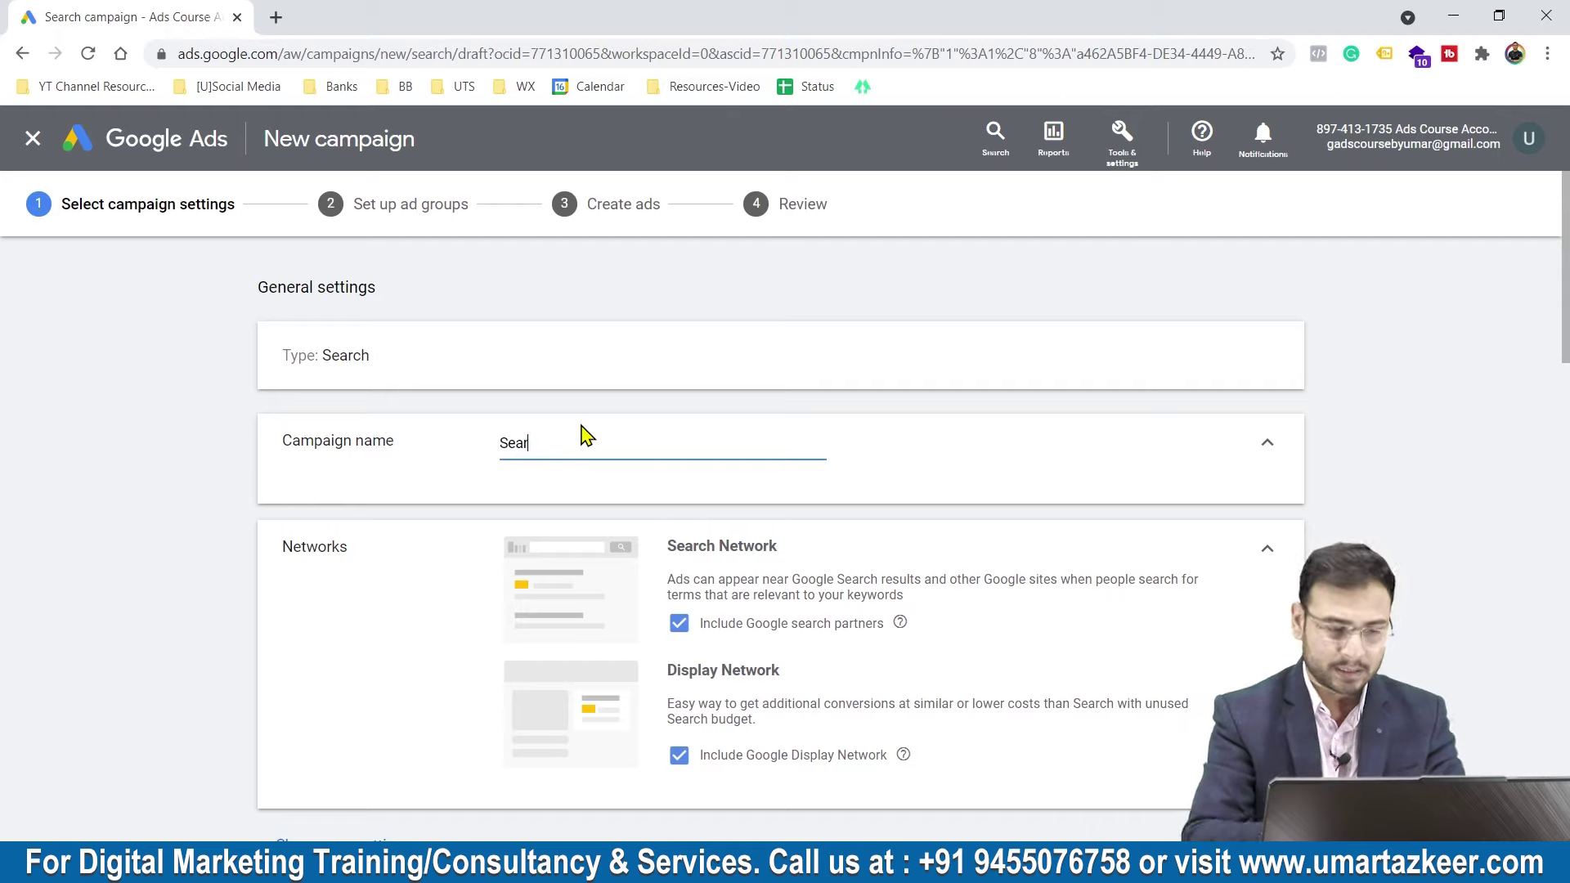
{"action": "type", "text": "ch_"}
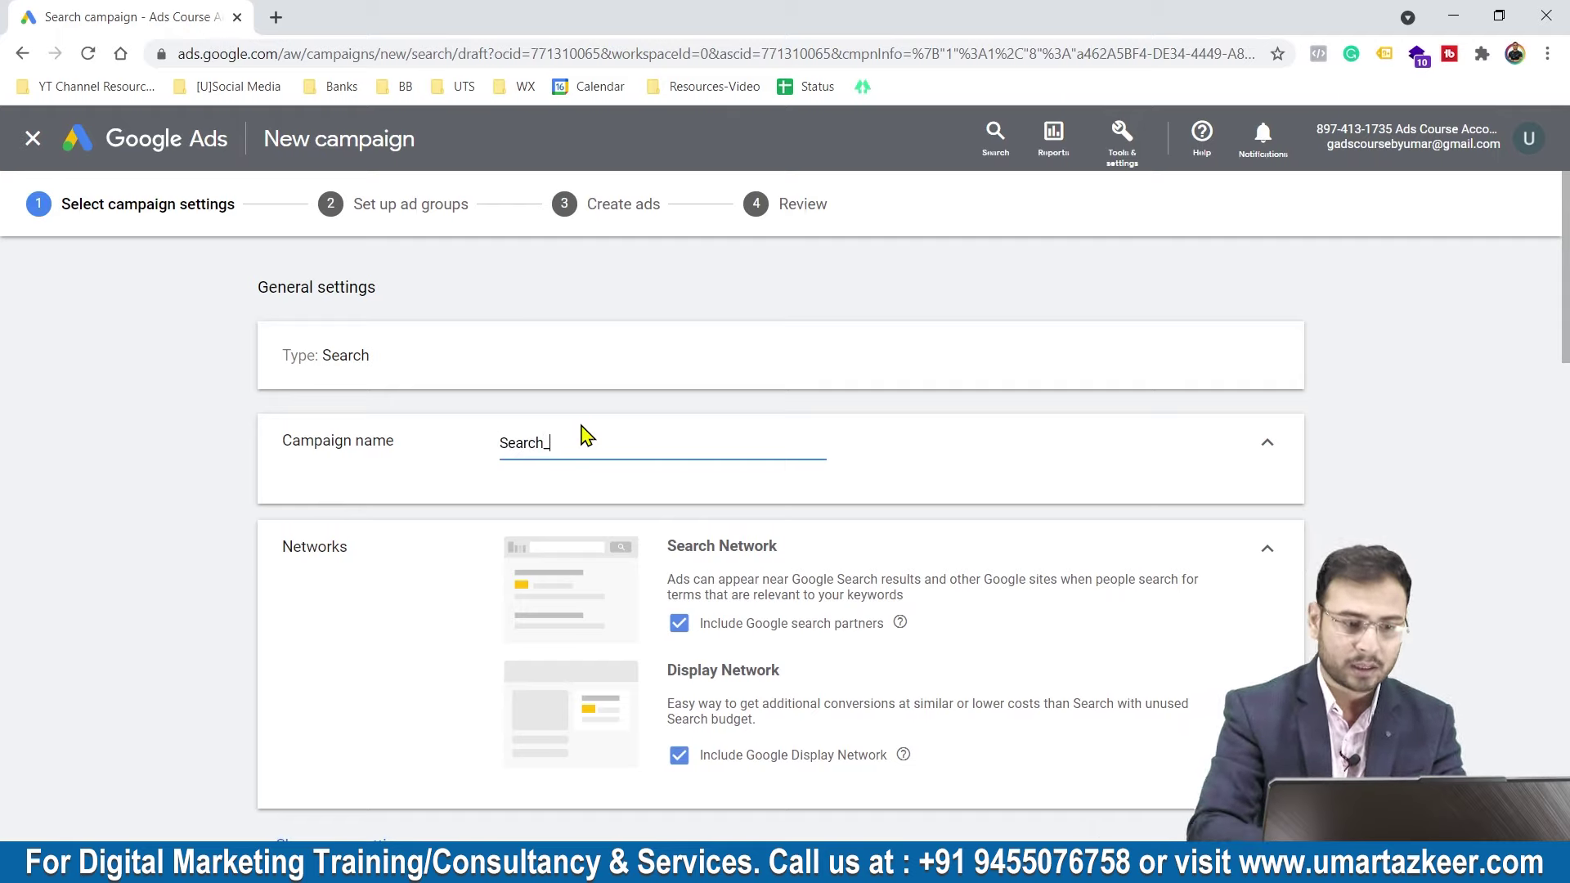
{"action": "type", "text": "All"}
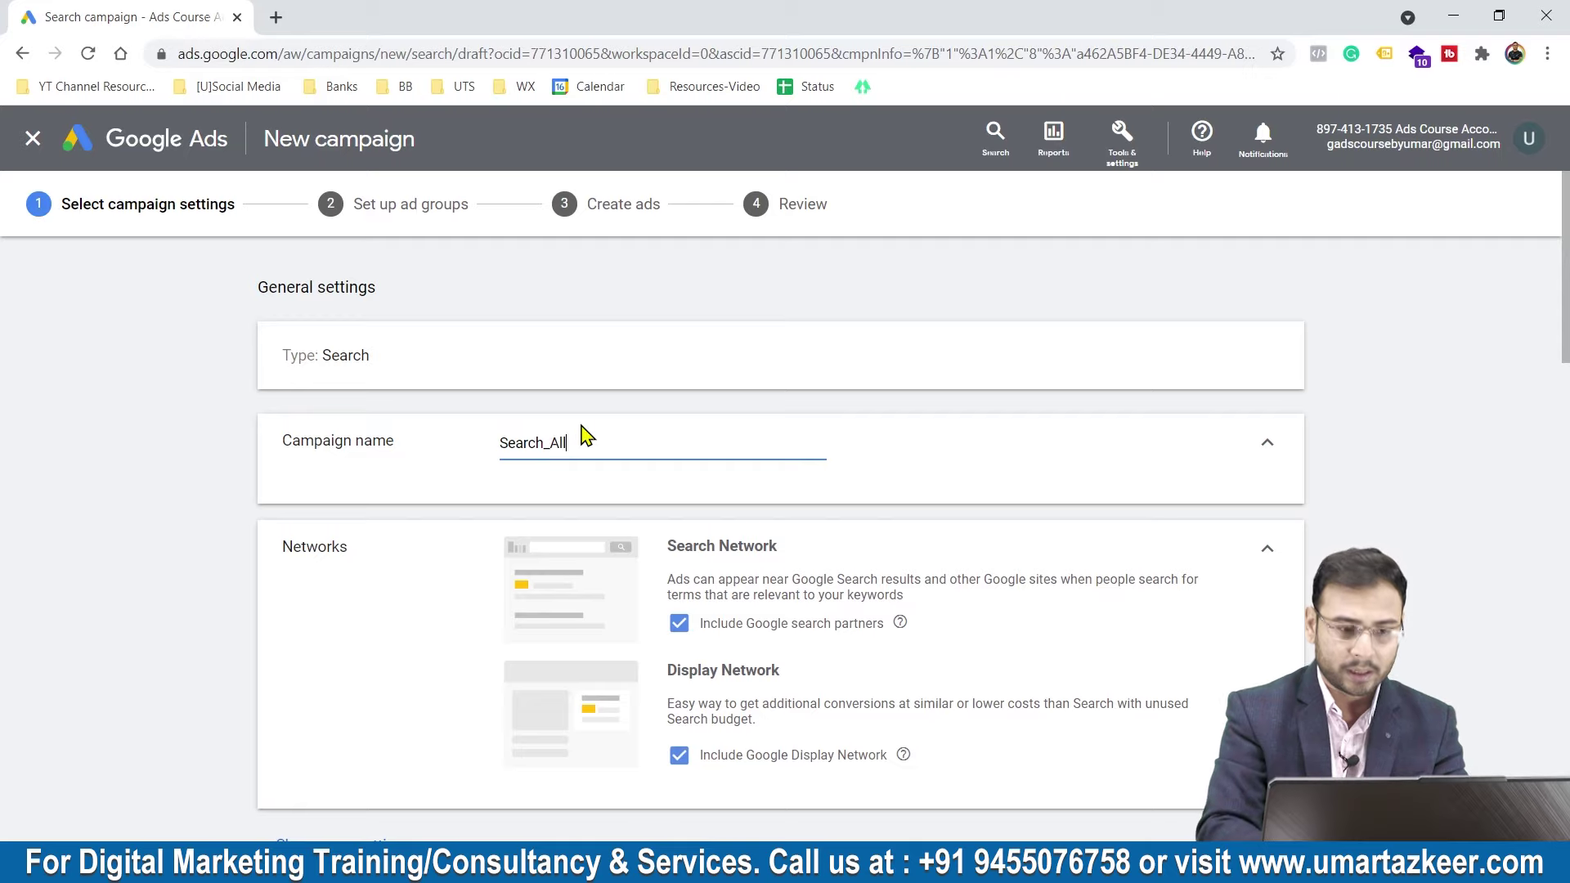
{"action": "type", "text": "India_"}
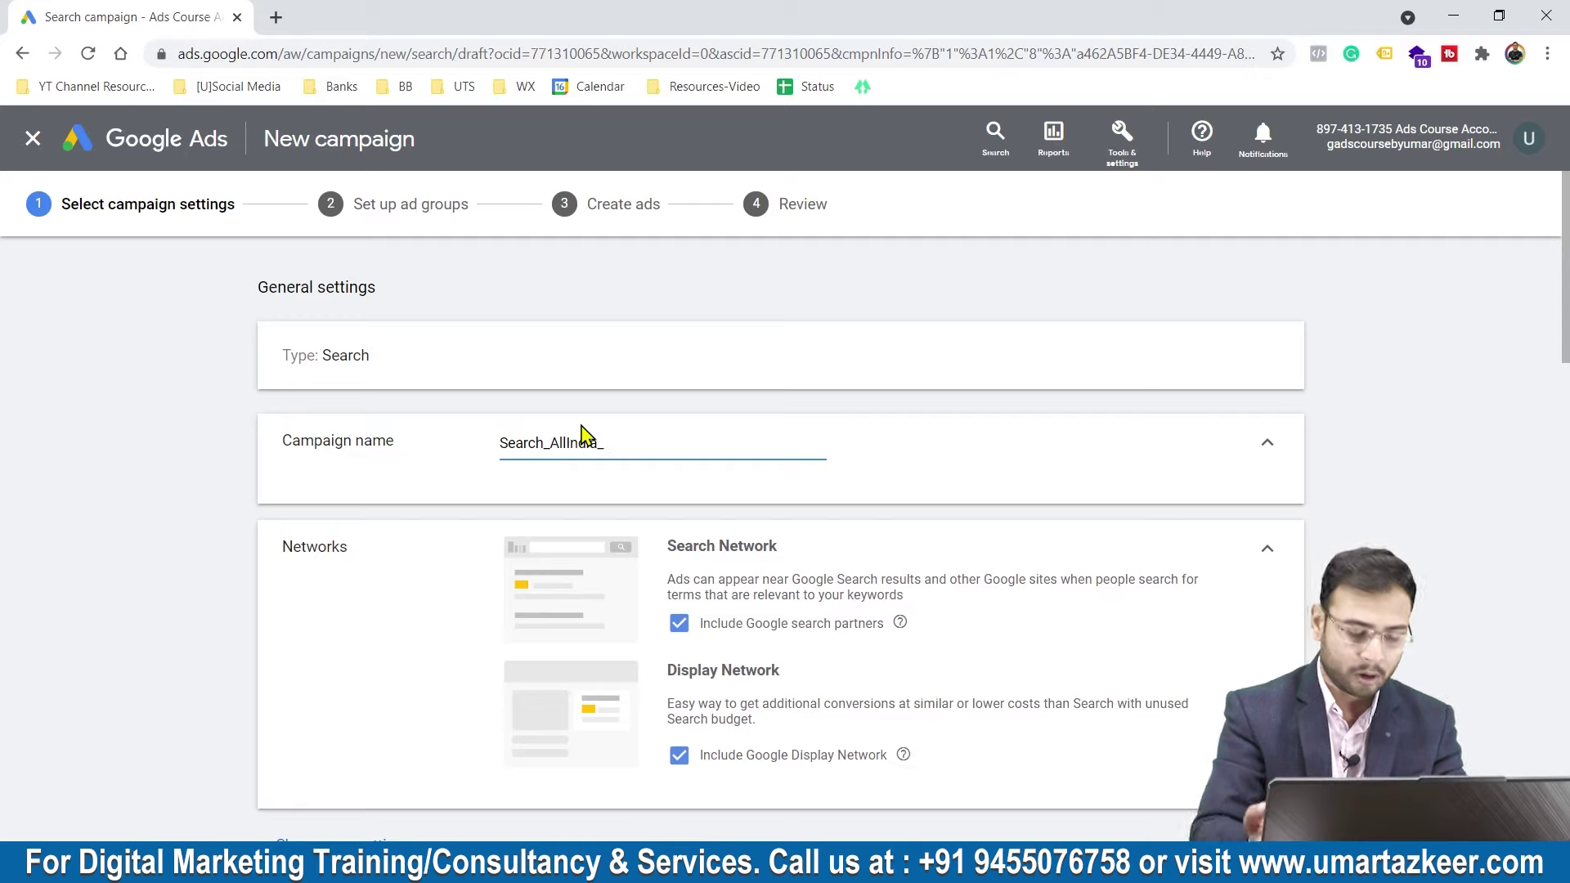
{"action": "type", "text": "Geeral"}
{"action": "key", "text": "BackSpace"}
{"action": "key", "text": "BackSpace"}
{"action": "key", "text": "BackSpace"}
{"action": "type", "text": "nera"}
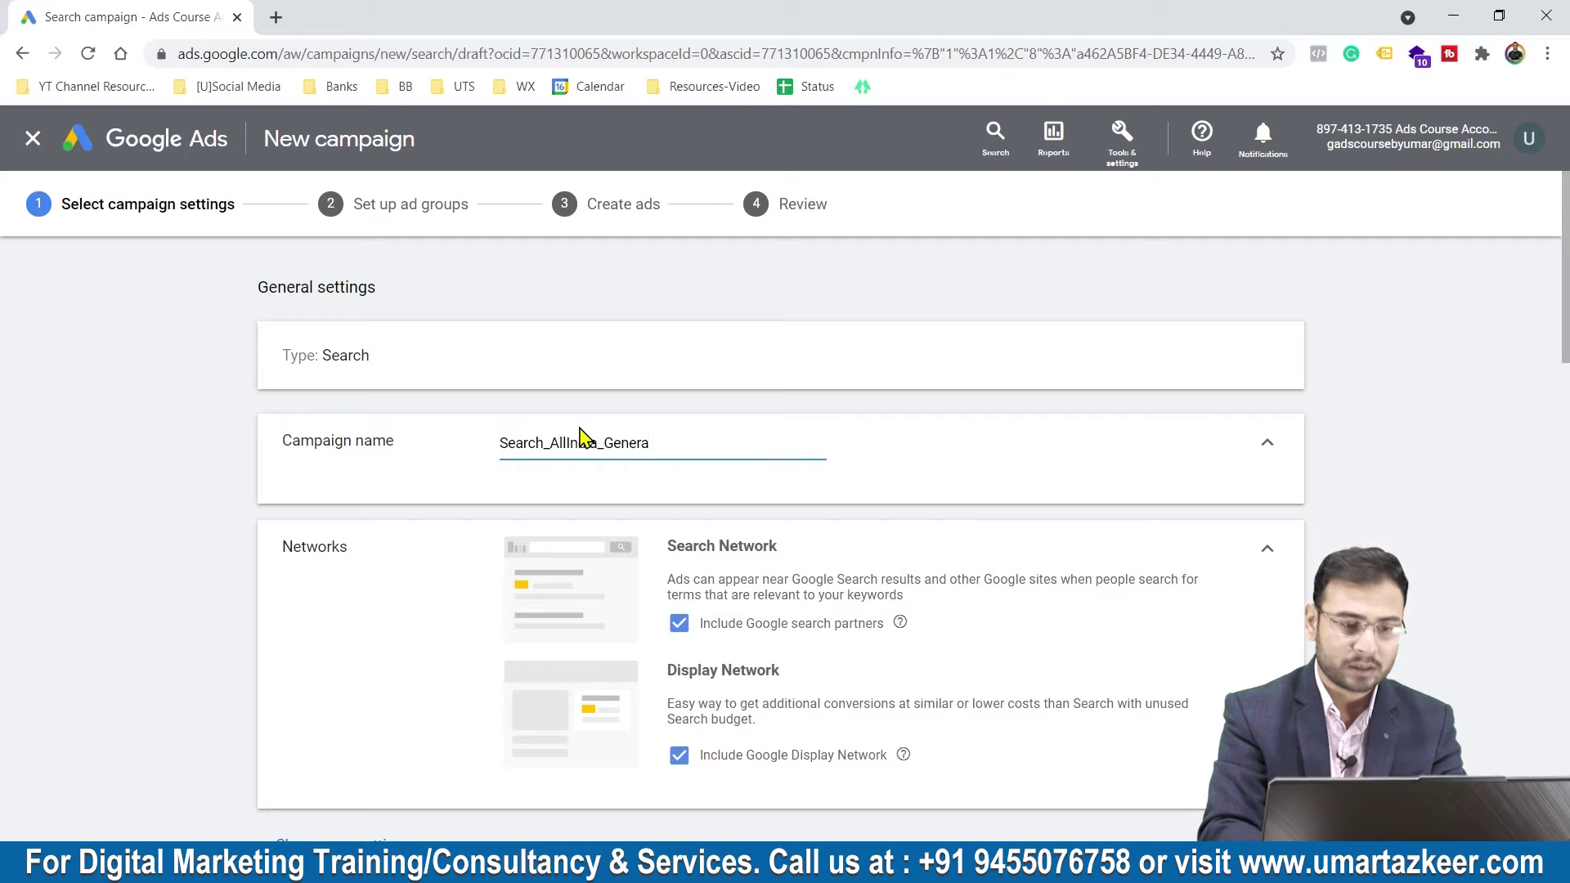
{"action": "type", "text": "lKE"}
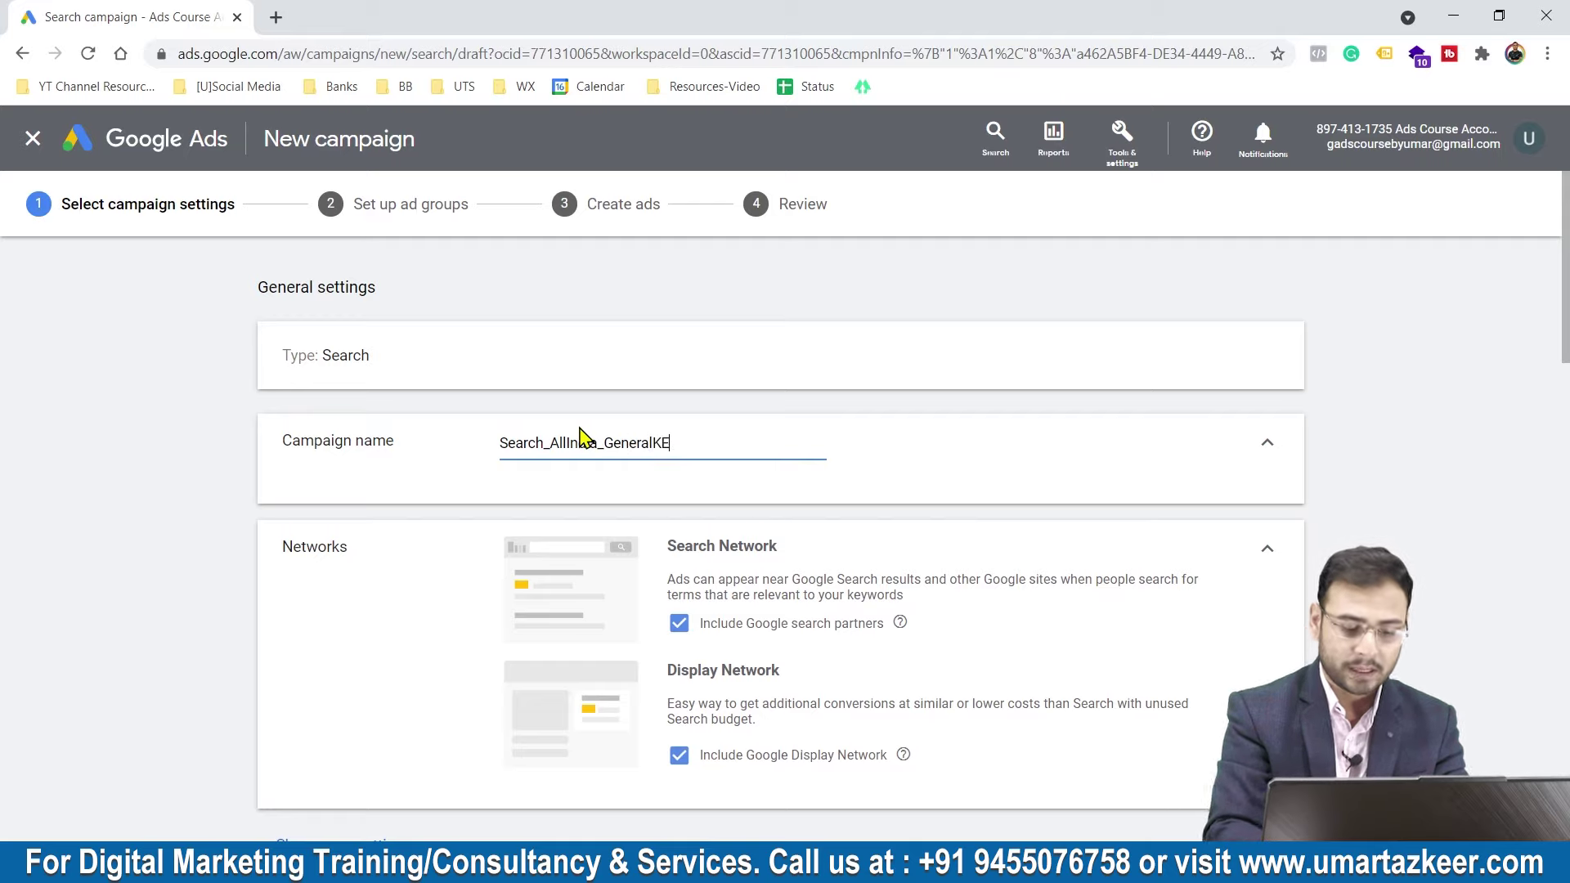
{"action": "key", "text": "BackSpace"}
{"action": "type", "text": "Ws_Umar_"}
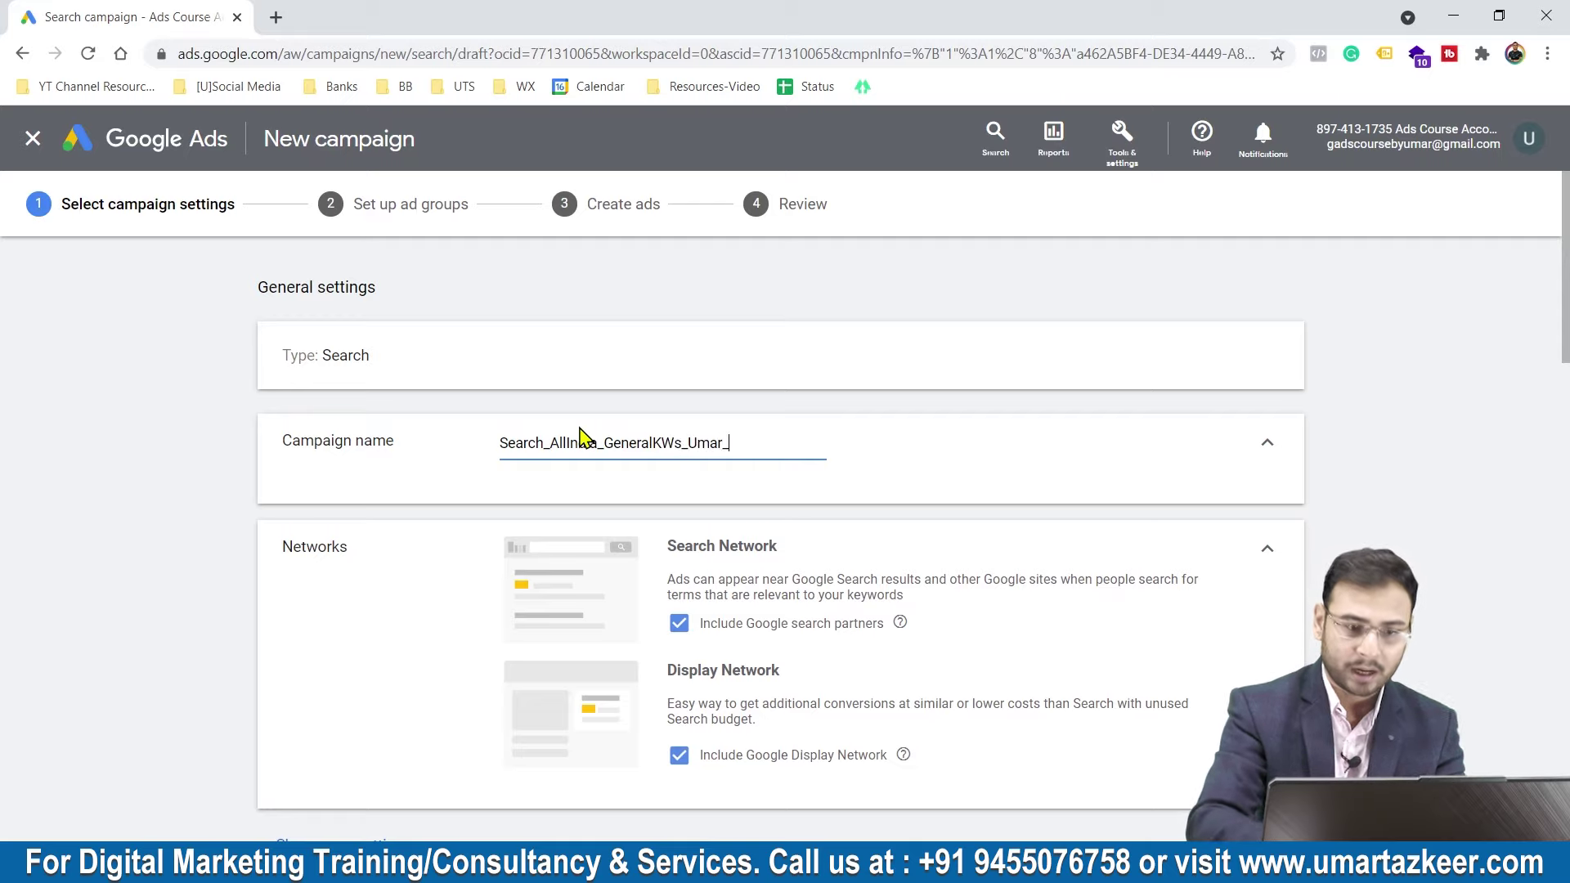
{"action": "type", "text": "18/10"}
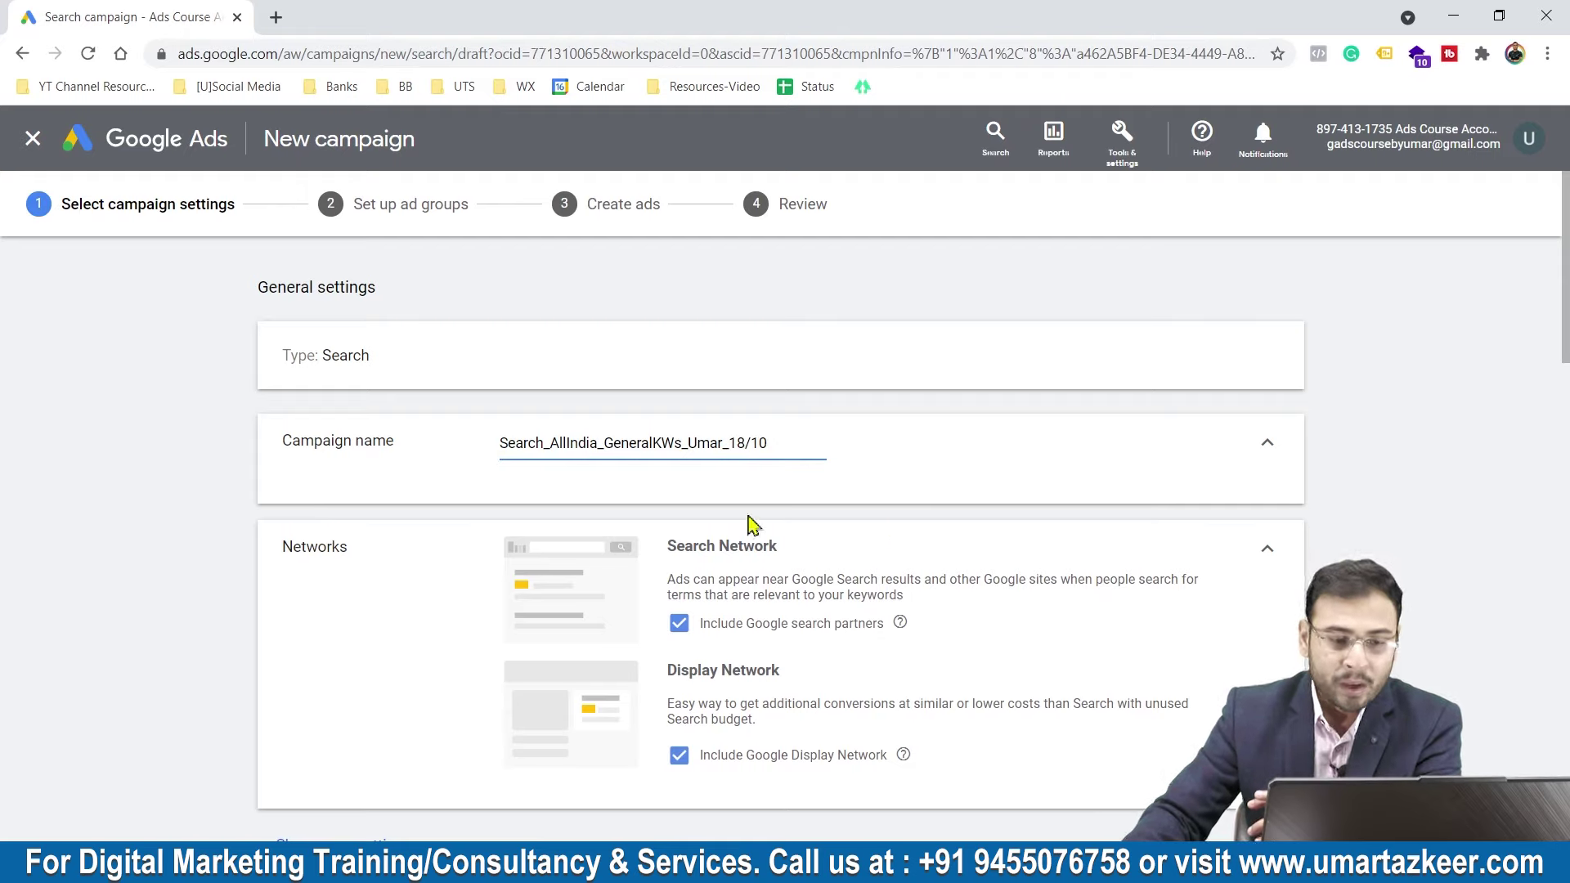
Exclude the Google Display Network from the campaign's networks.
{"action": "scroll", "coordinate": [961, 539], "scroll_direction": "down", "scroll_amount": 3}
{"action": "scroll", "coordinate": [704, 434], "scroll_direction": "up", "scroll_amount": 2}
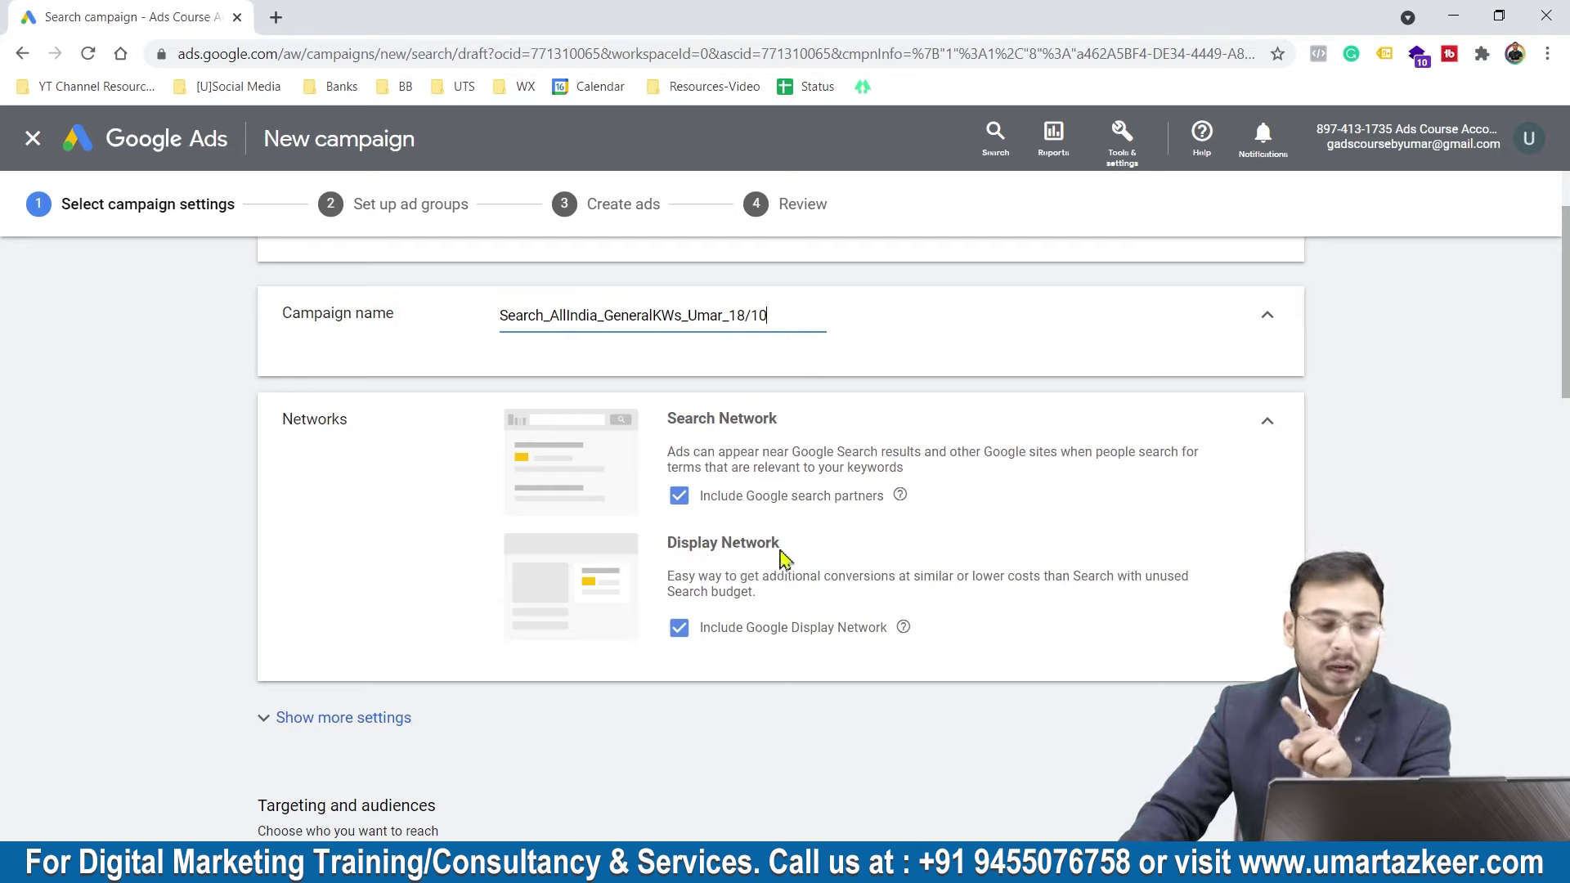
{"action": "left_click", "coordinate": [710, 628]}
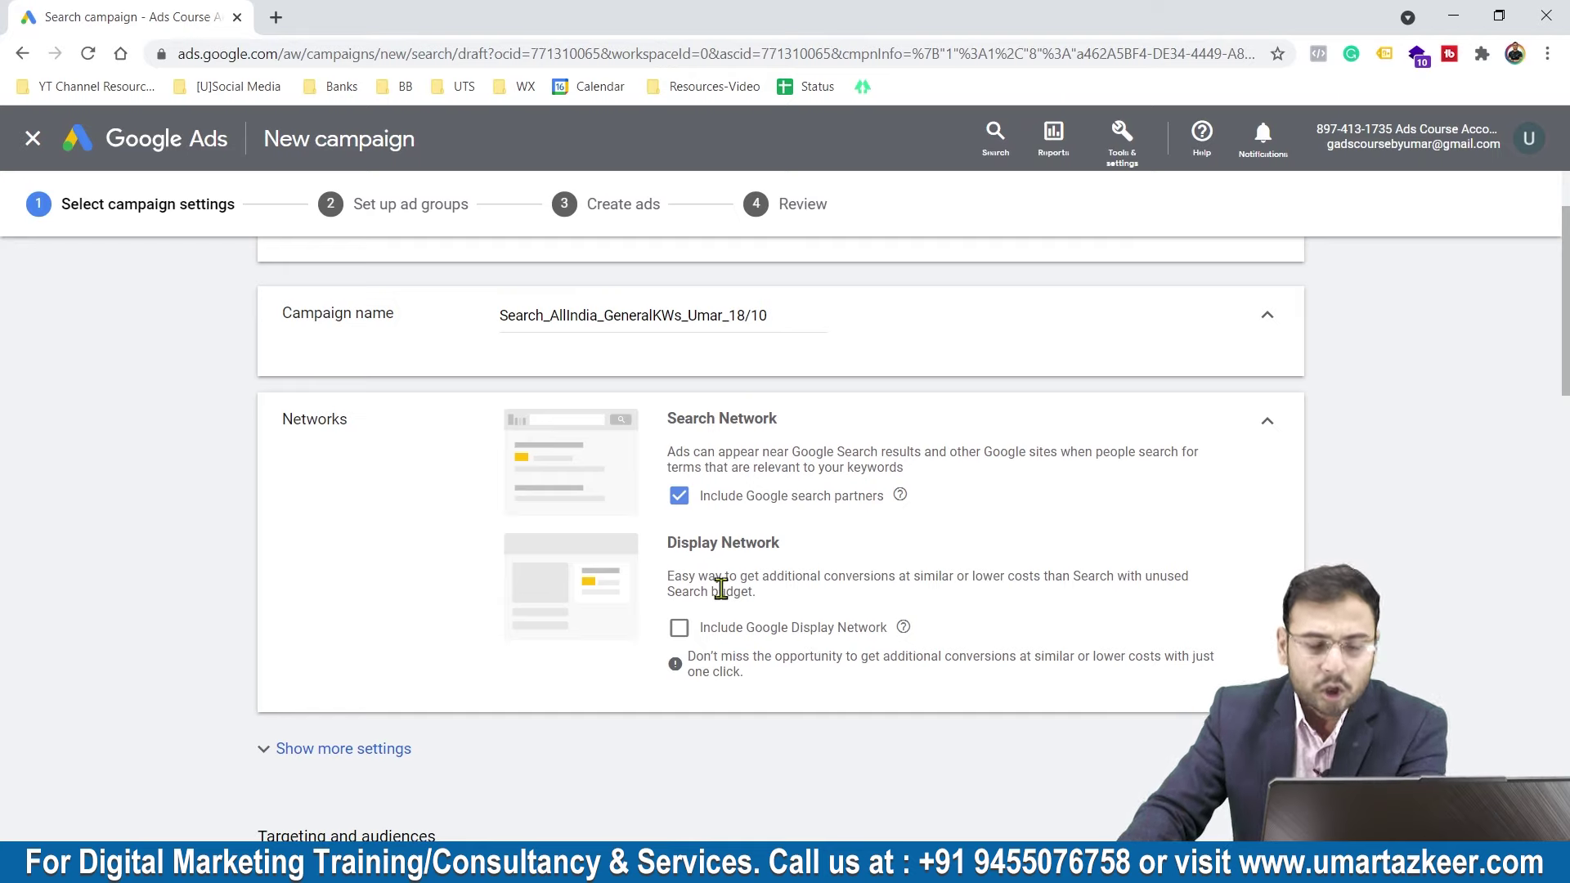
Read the Display Network description and the notice under its option, keeping the Display Network excluded.
{"action": "left_click_drag", "start_coordinate": [769, 577], "coordinate": [892, 578]}
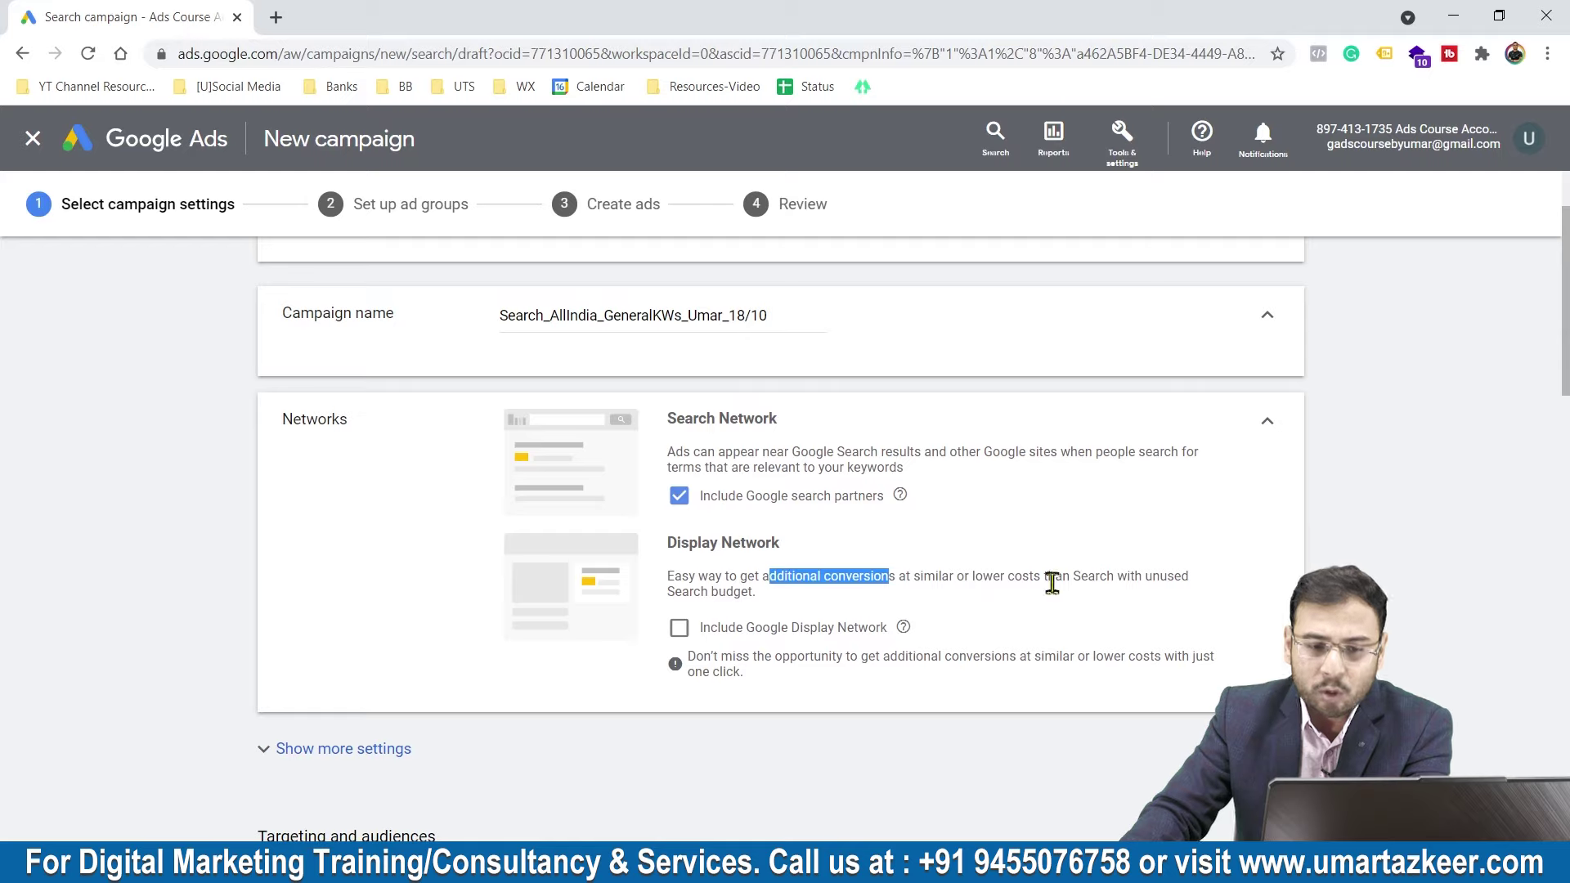
{"action": "left_click_drag", "start_coordinate": [1044, 577], "coordinate": [1161, 579]}
{"action": "left_click", "coordinate": [1117, 587]}
{"action": "left_click_drag", "start_coordinate": [691, 586], "coordinate": [773, 592]}
{"action": "left_click", "coordinate": [834, 592]}
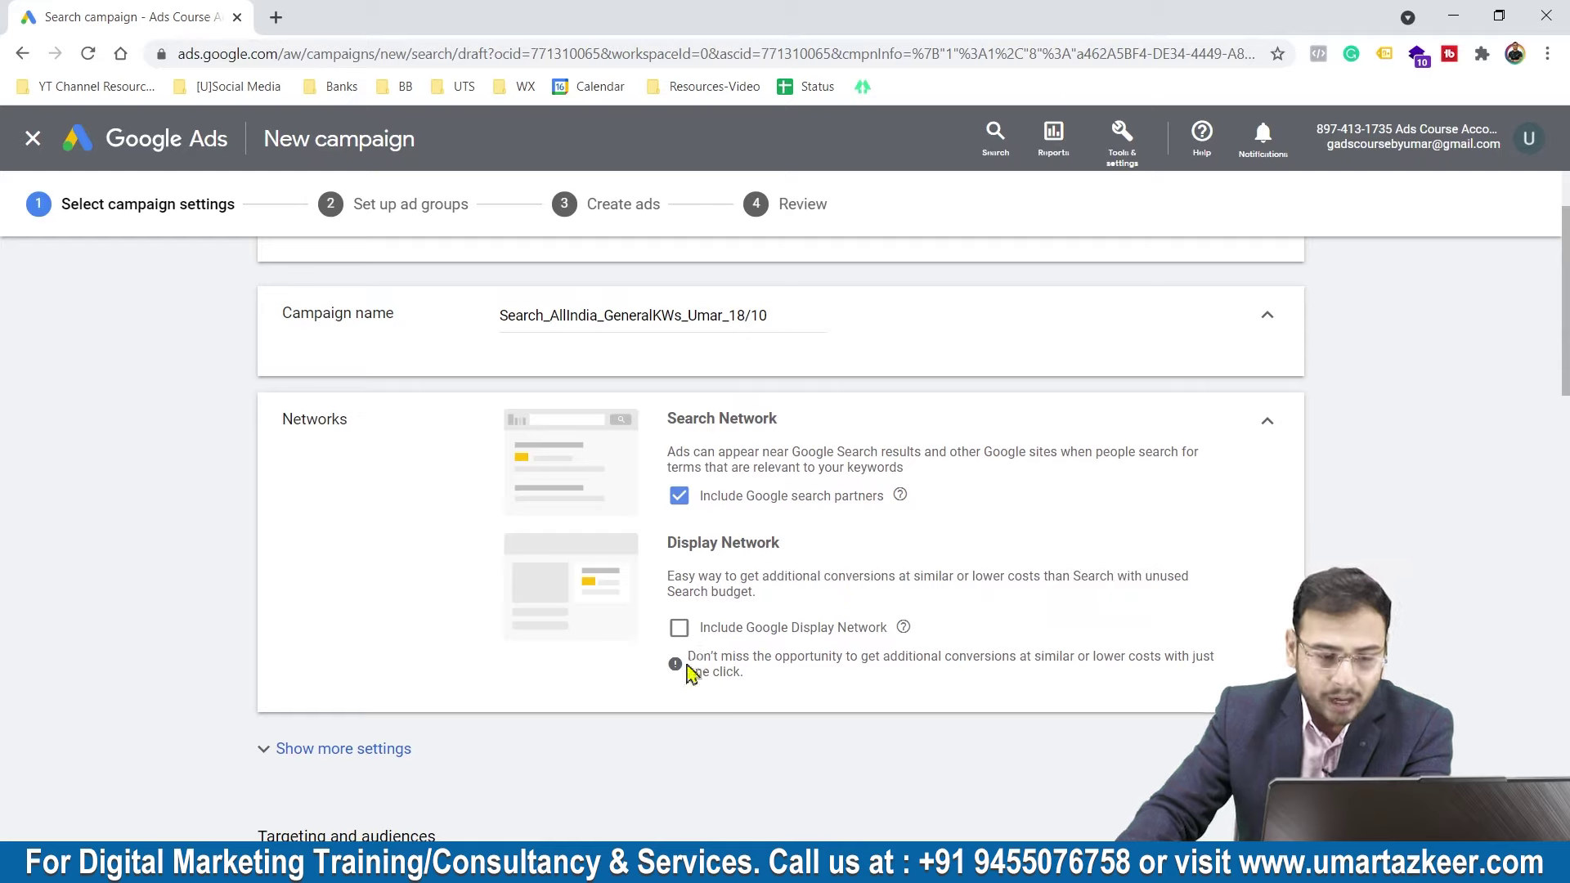
{"action": "left_click_drag", "start_coordinate": [687, 655], "coordinate": [872, 655]}
{"action": "left_click", "coordinate": [873, 657]}
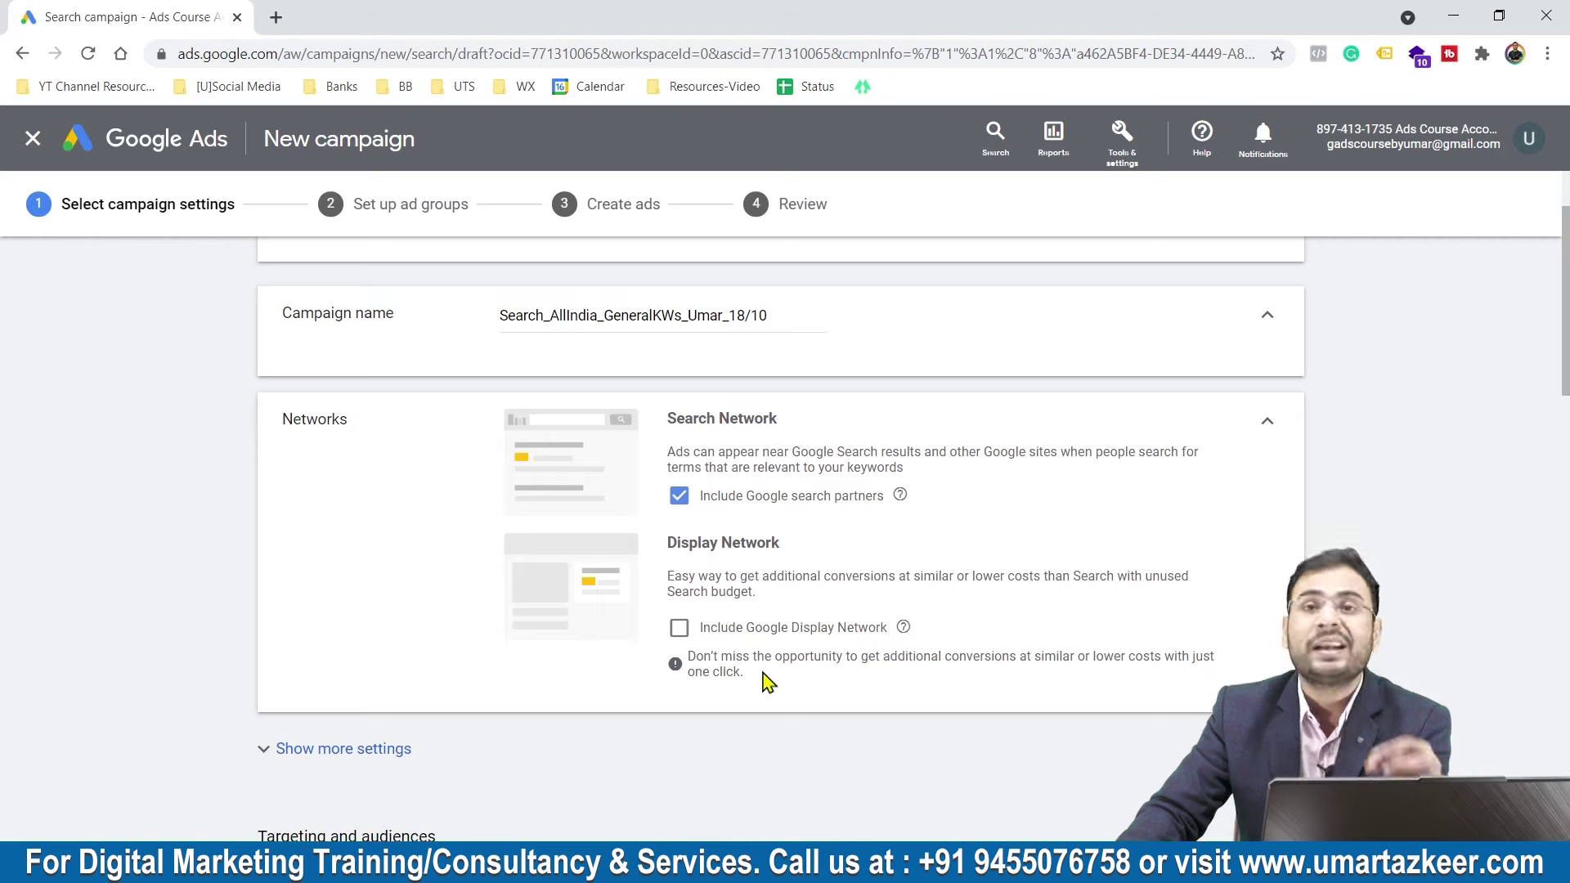
{"action": "left_click", "coordinate": [679, 628]}
{"action": "left_click", "coordinate": [679, 628]}
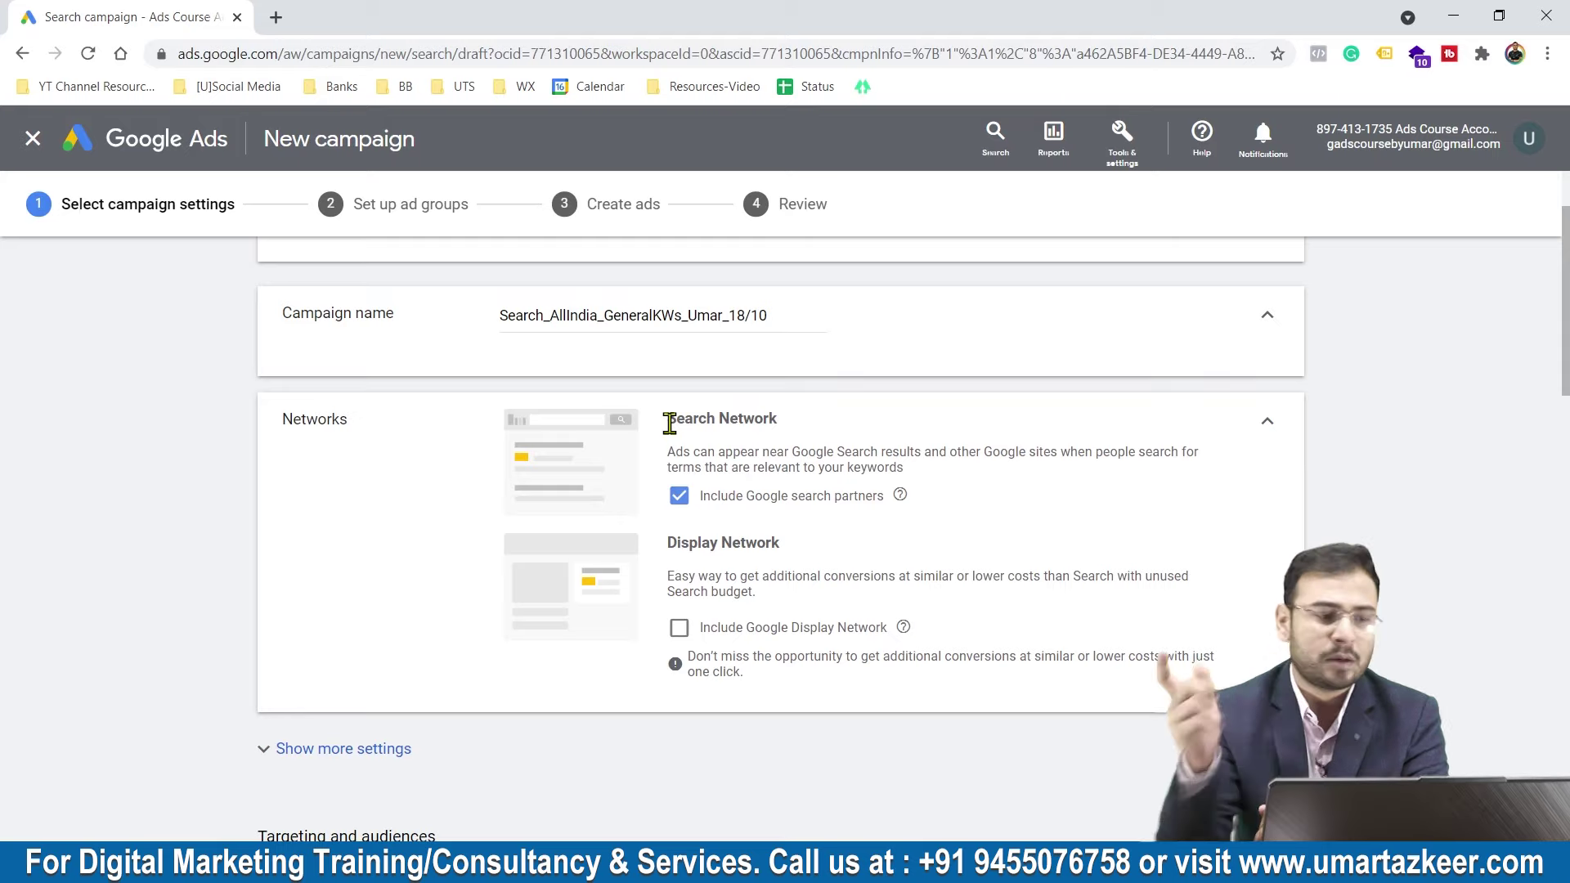
Switch to Google in a new browser tab, search for "Digital Marketing courses" and examine the results page alongside the network settings.
{"action": "left_click", "coordinate": [274, 17]}
{"action": "type", "text": "goo"}
{"action": "key", "text": "Return"}
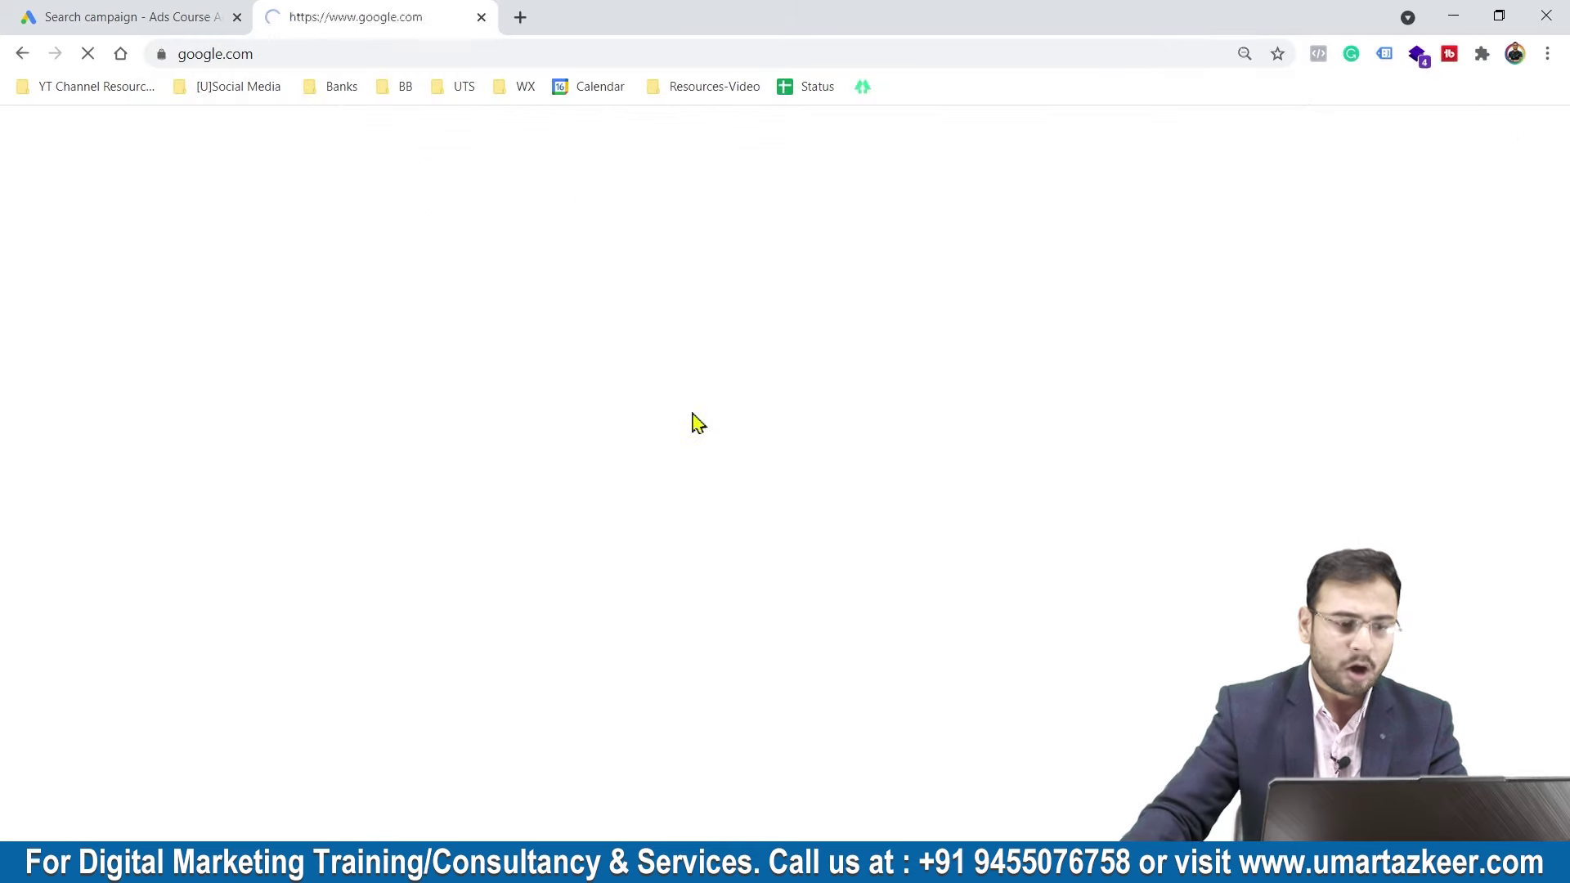
{"action": "type", "text": "Digital Marketing courses"}
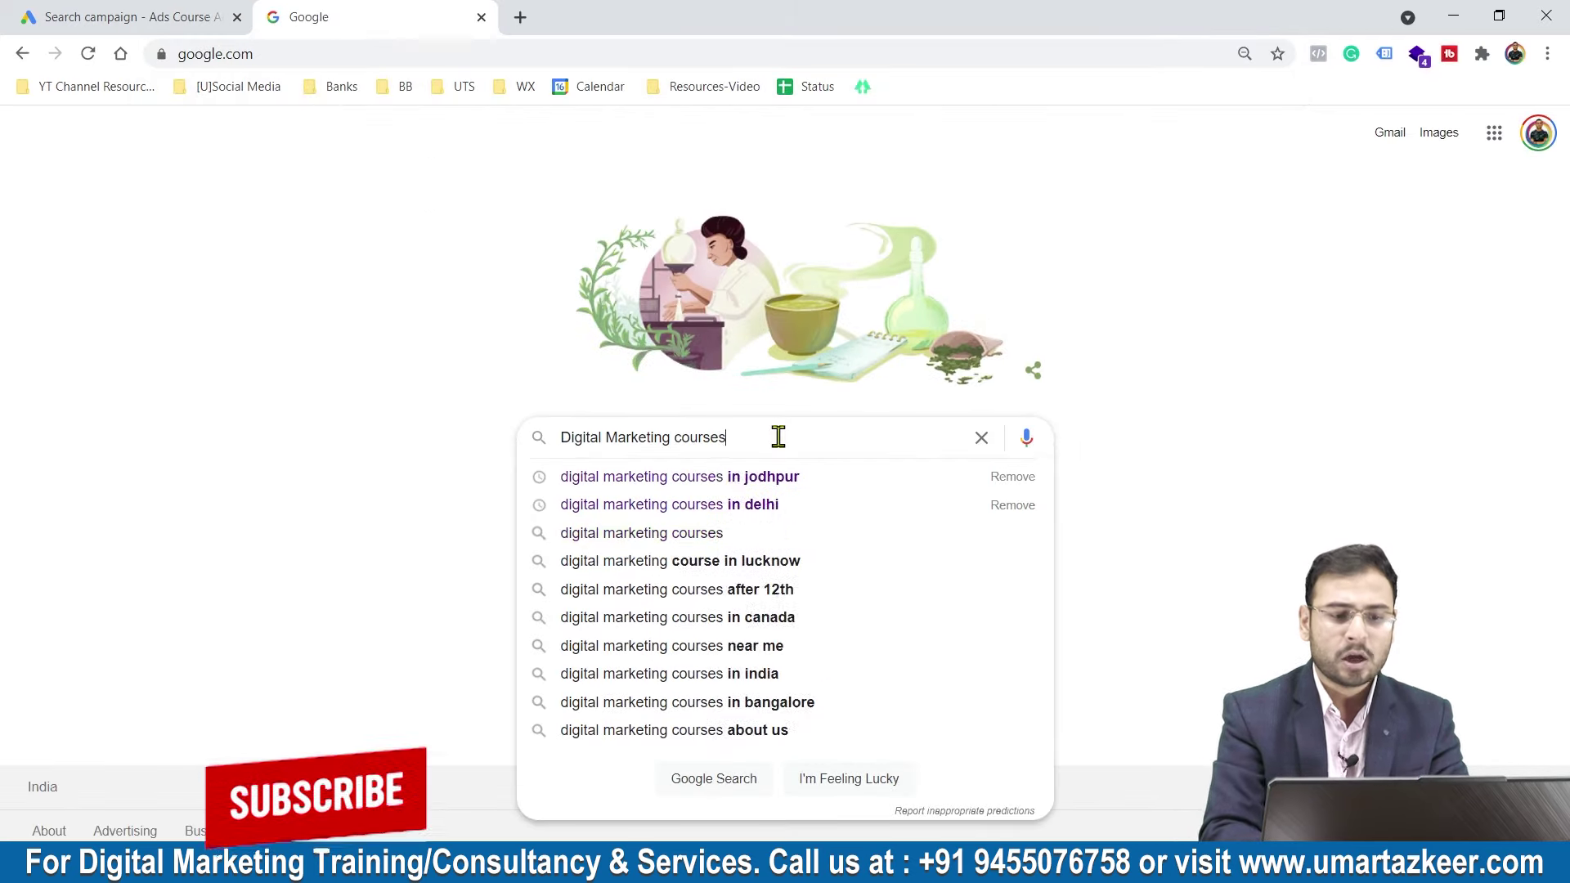
{"action": "key", "text": "Return"}
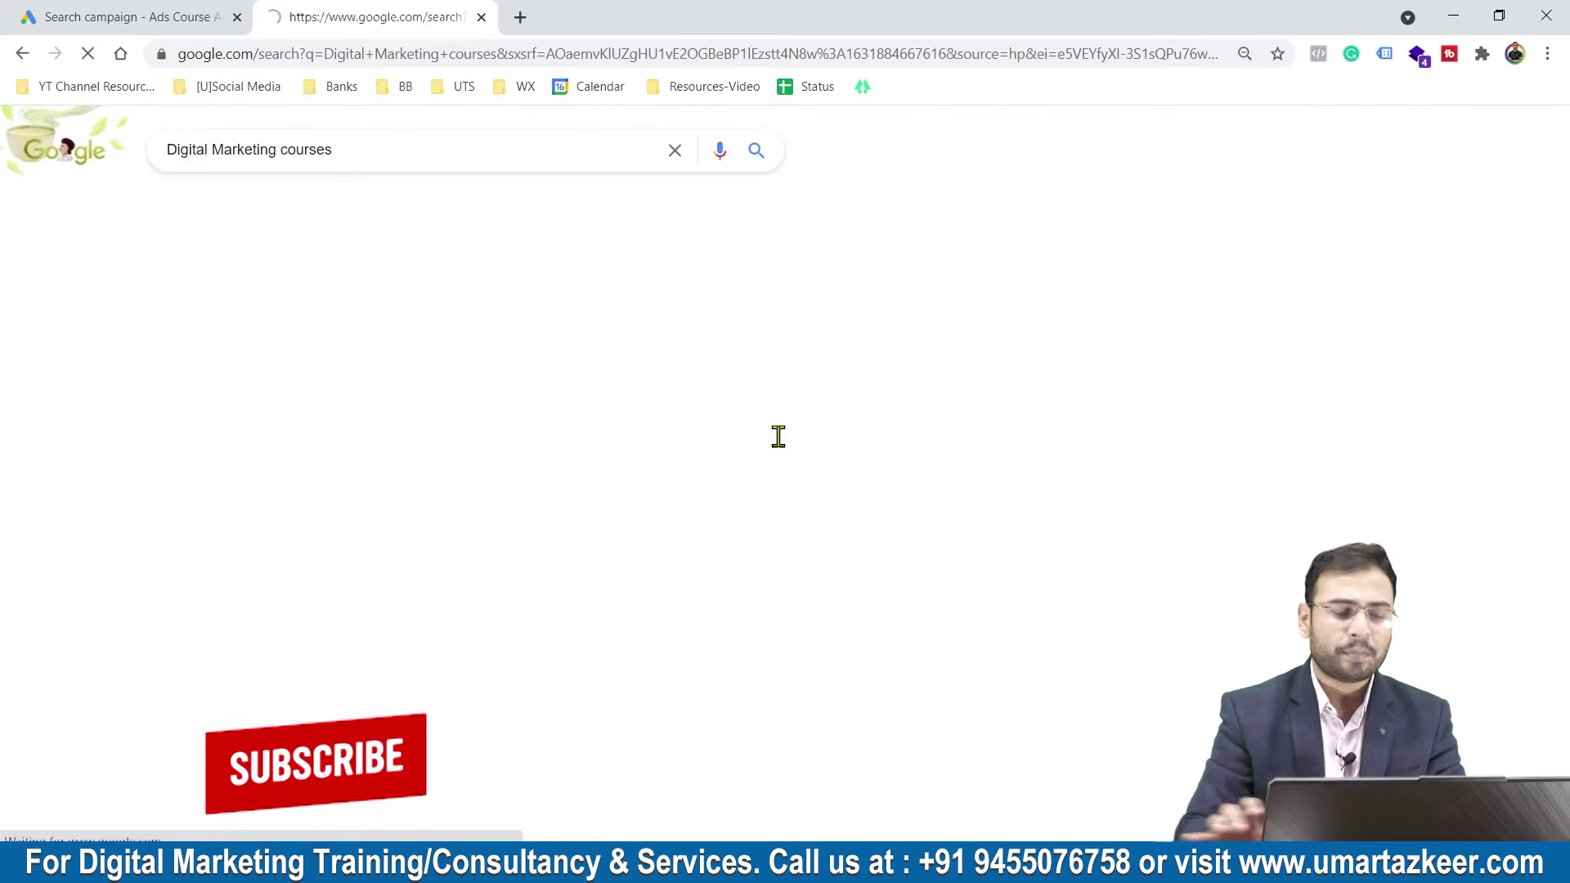
{"action": "scroll", "coordinate": [816, 343], "scroll_direction": "down", "scroll_amount": 5}
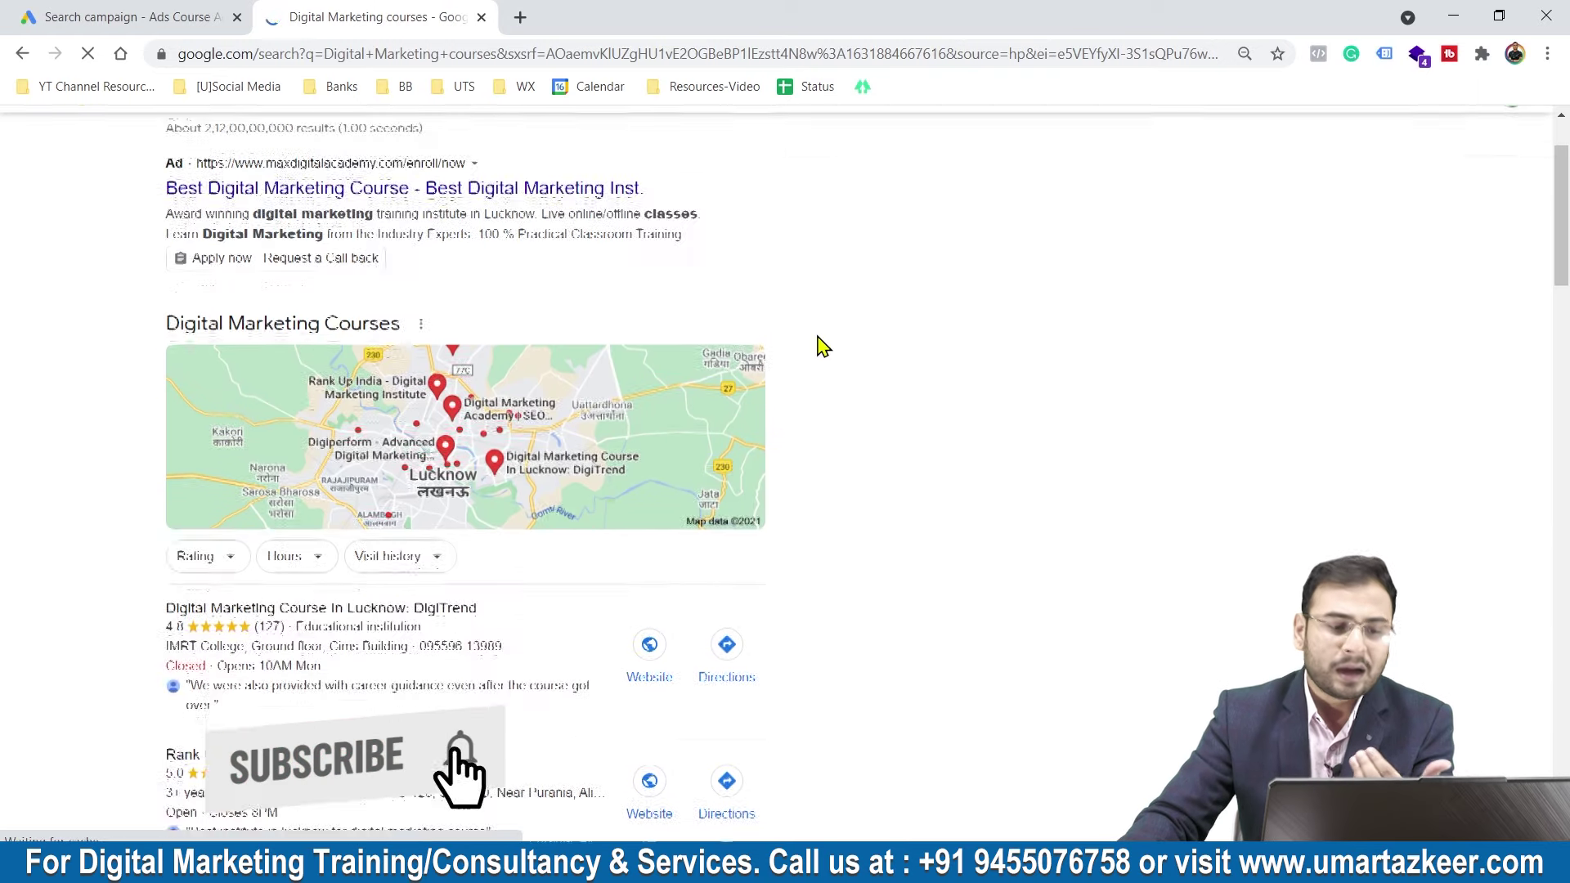
{"action": "left_click", "coordinate": [131, 16]}
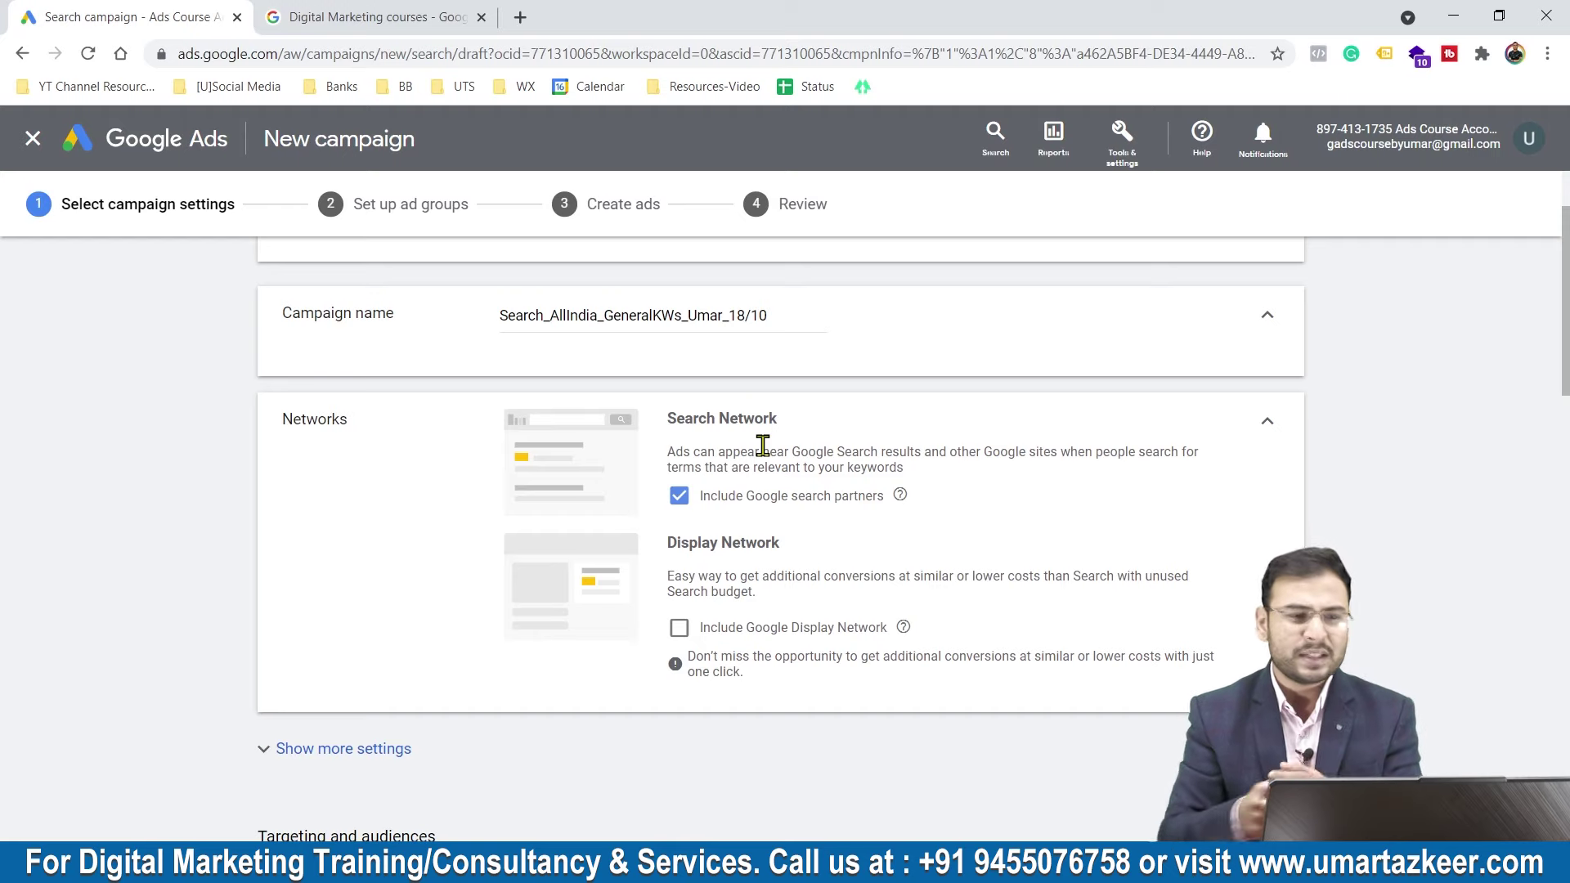
{"action": "left_click", "coordinate": [360, 16]}
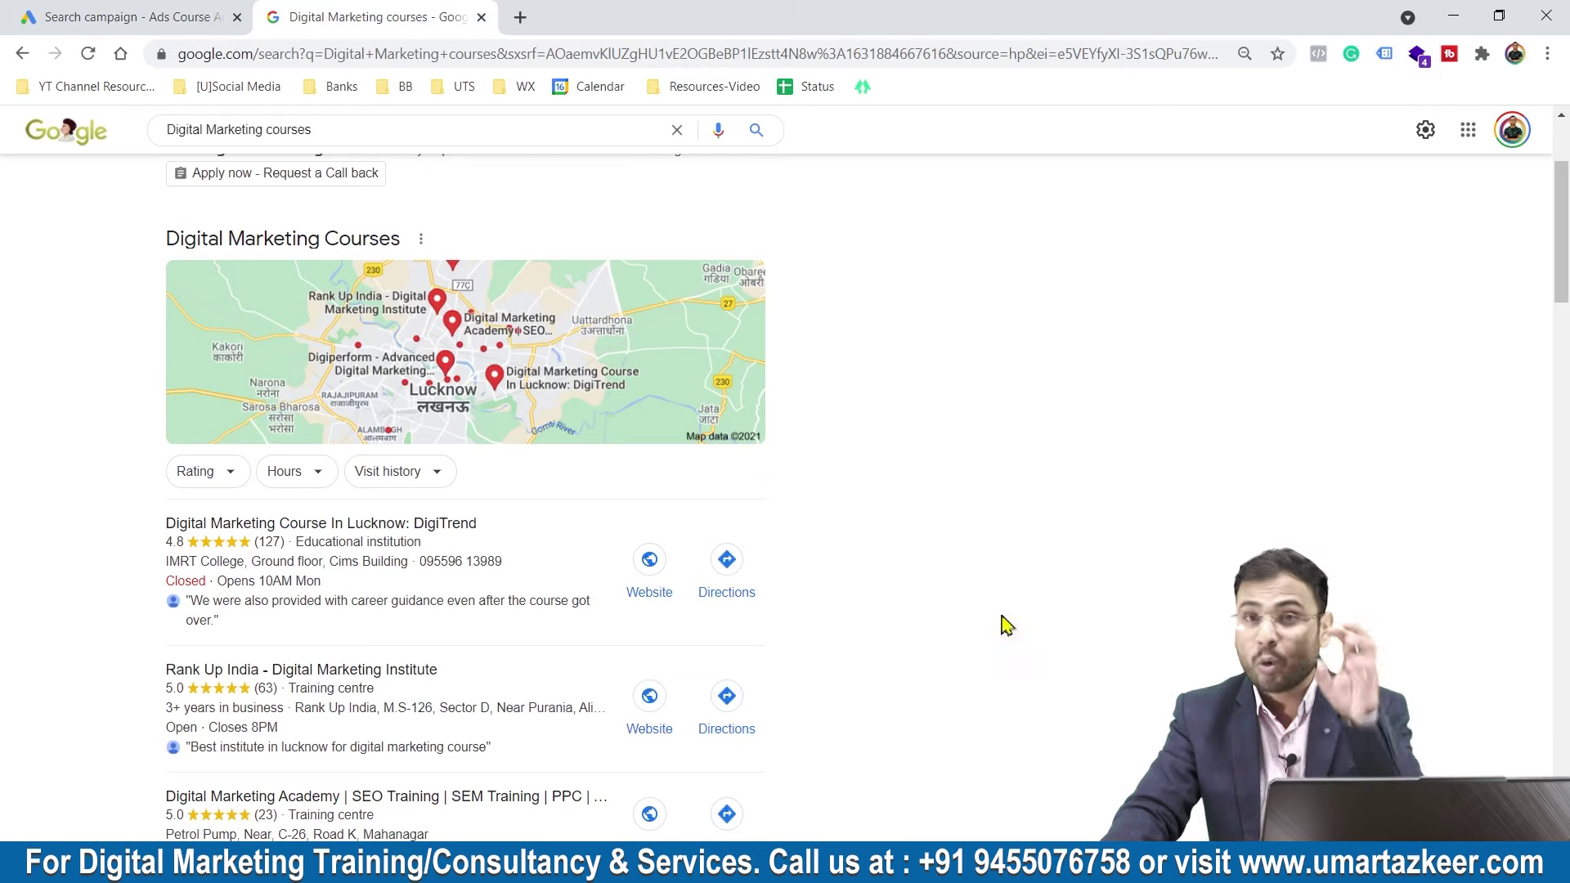
Return to the Google Ads campaign draft and exclude Google search partners, checking the Google results page once more.
{"action": "left_click", "coordinate": [155, 16]}
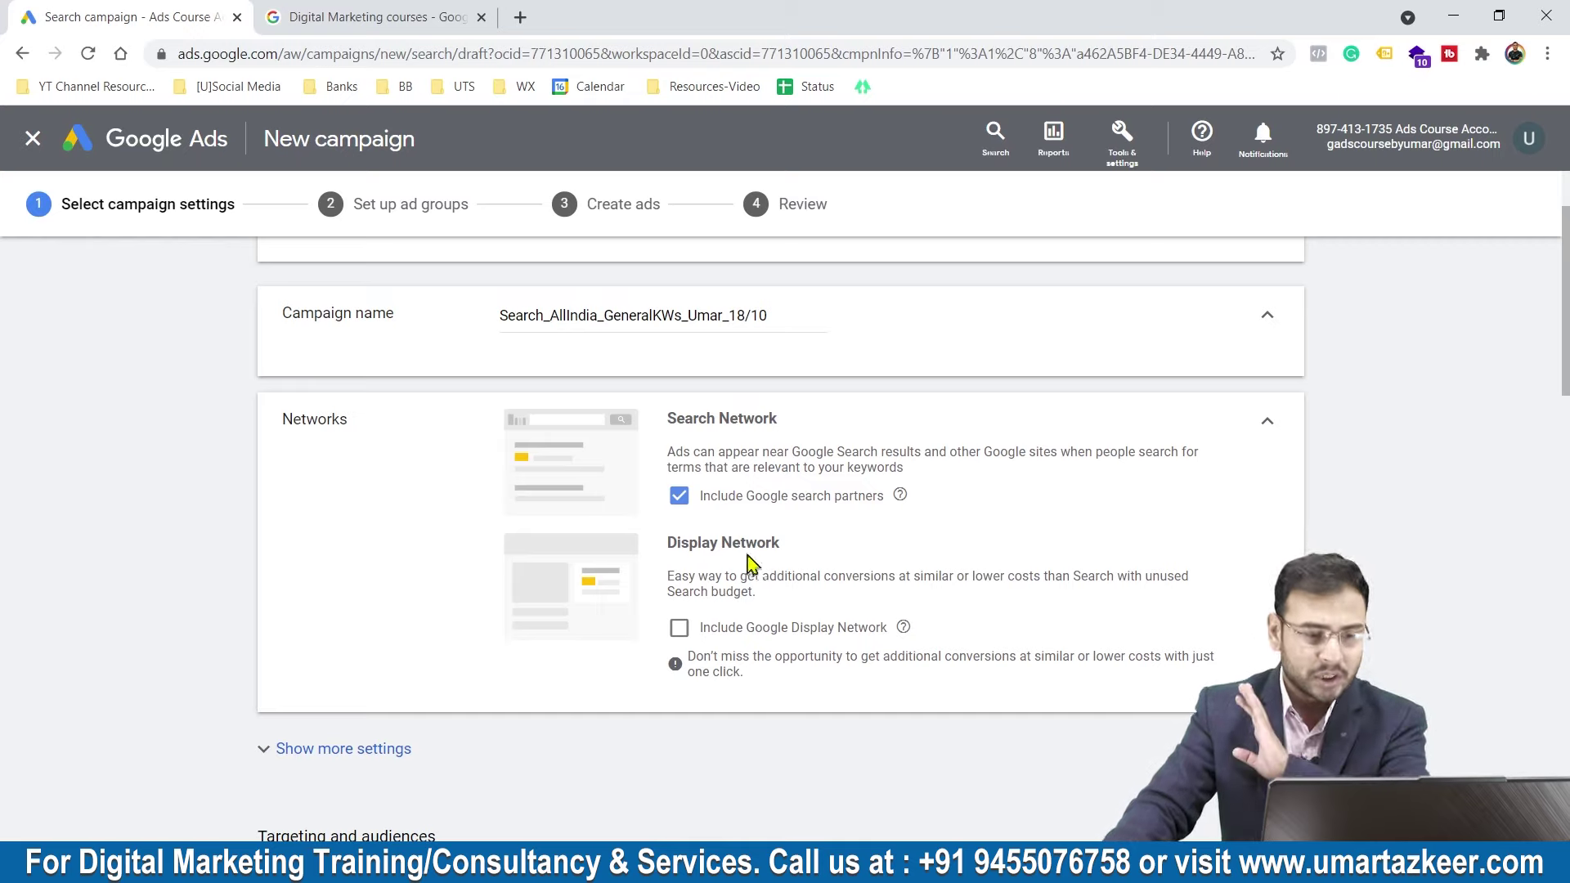
{"action": "left_click", "coordinate": [691, 503]}
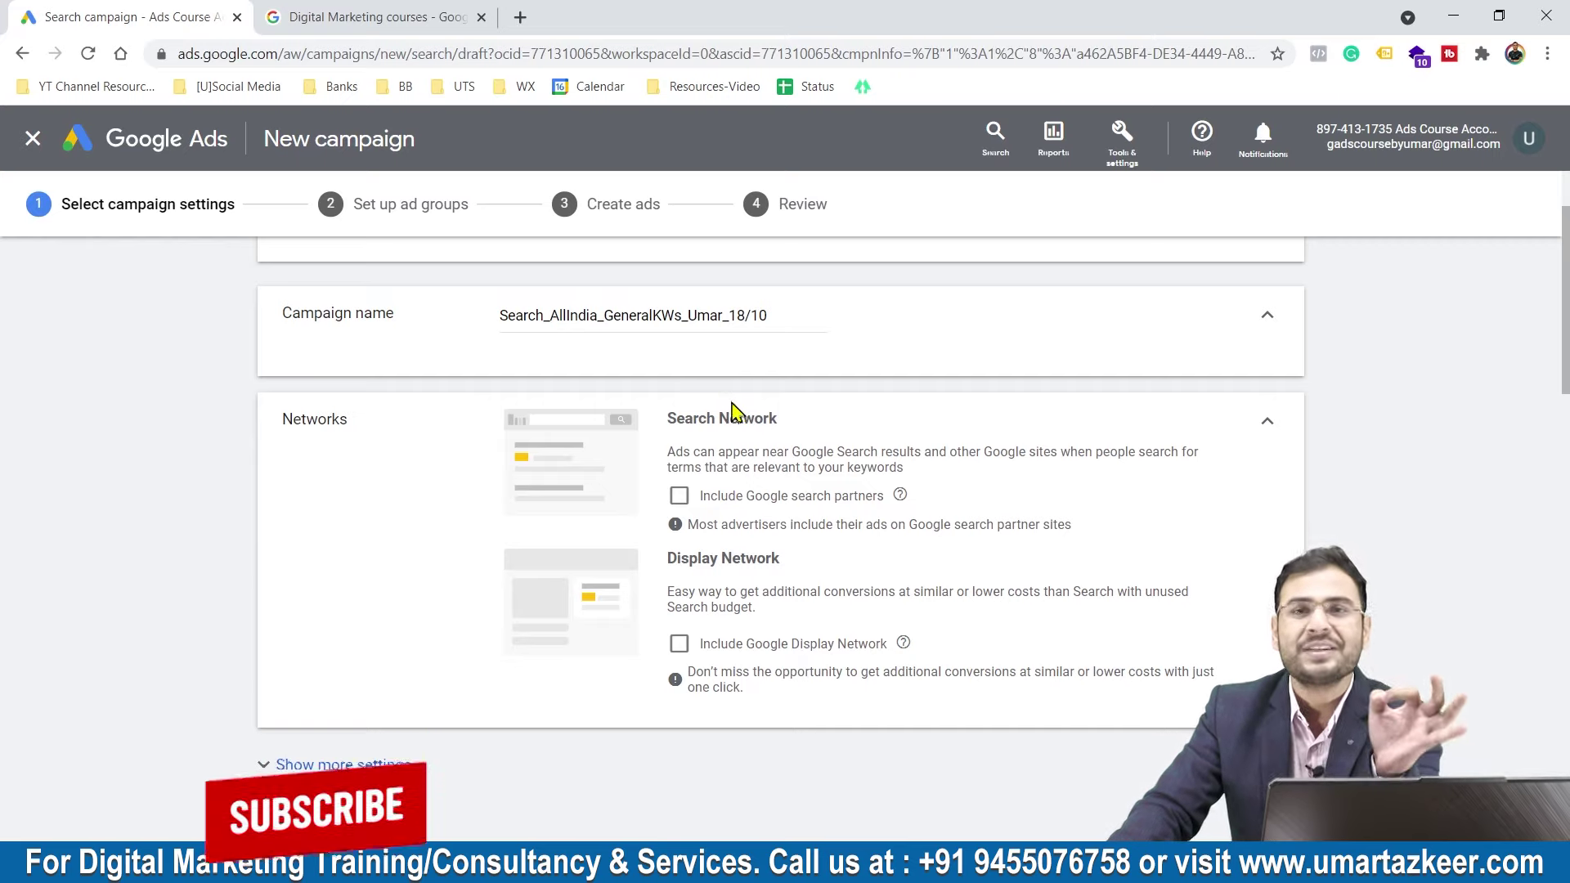
{"action": "left_click", "coordinate": [378, 13]}
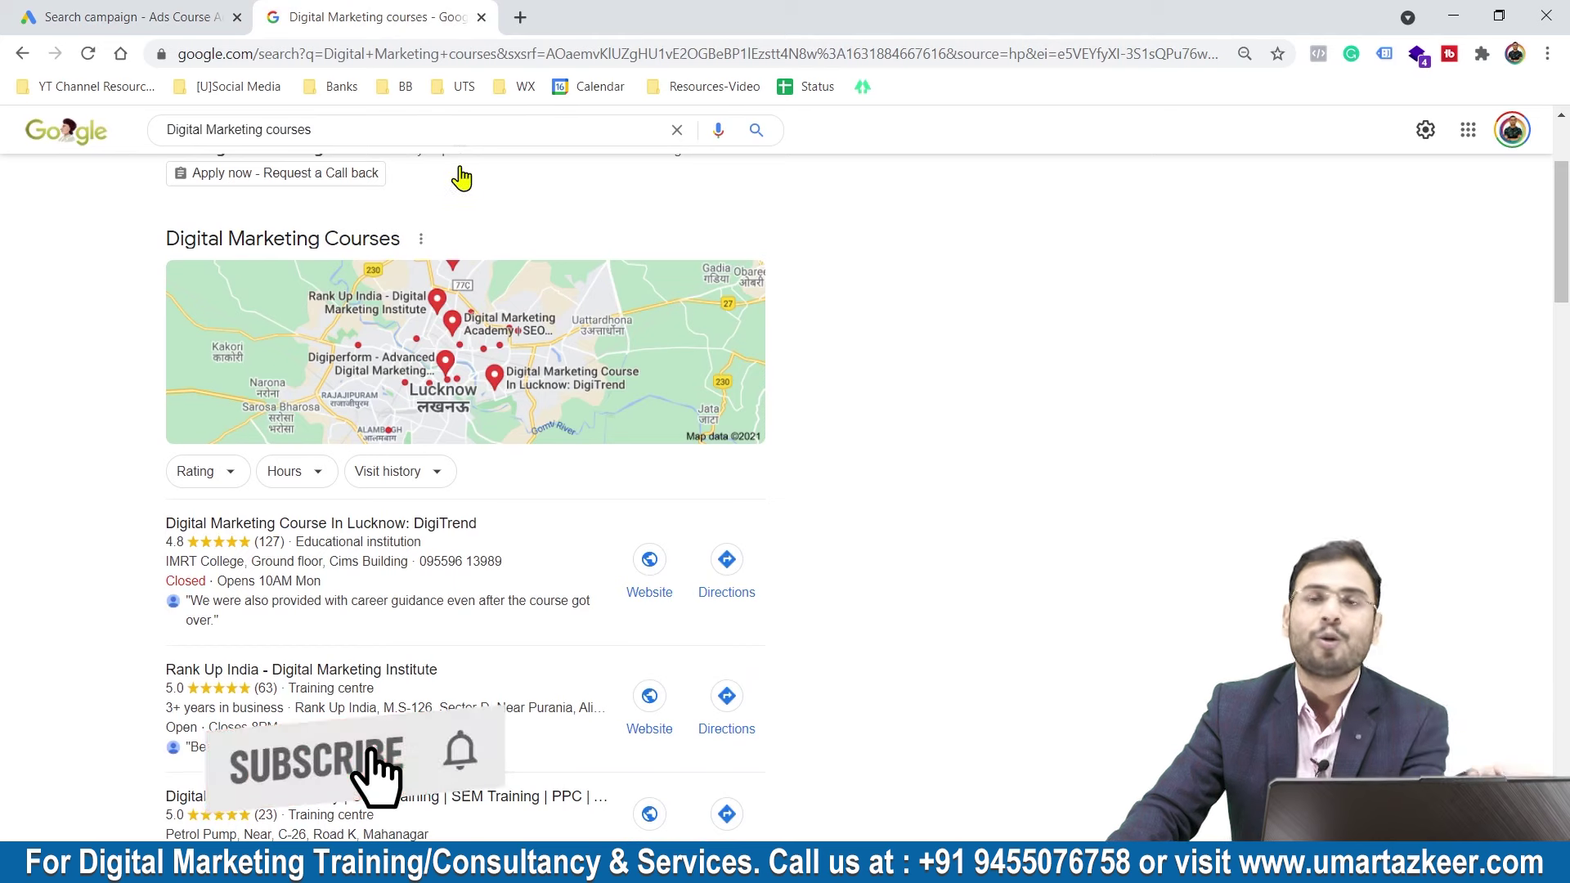
{"action": "left_click", "coordinate": [126, 11]}
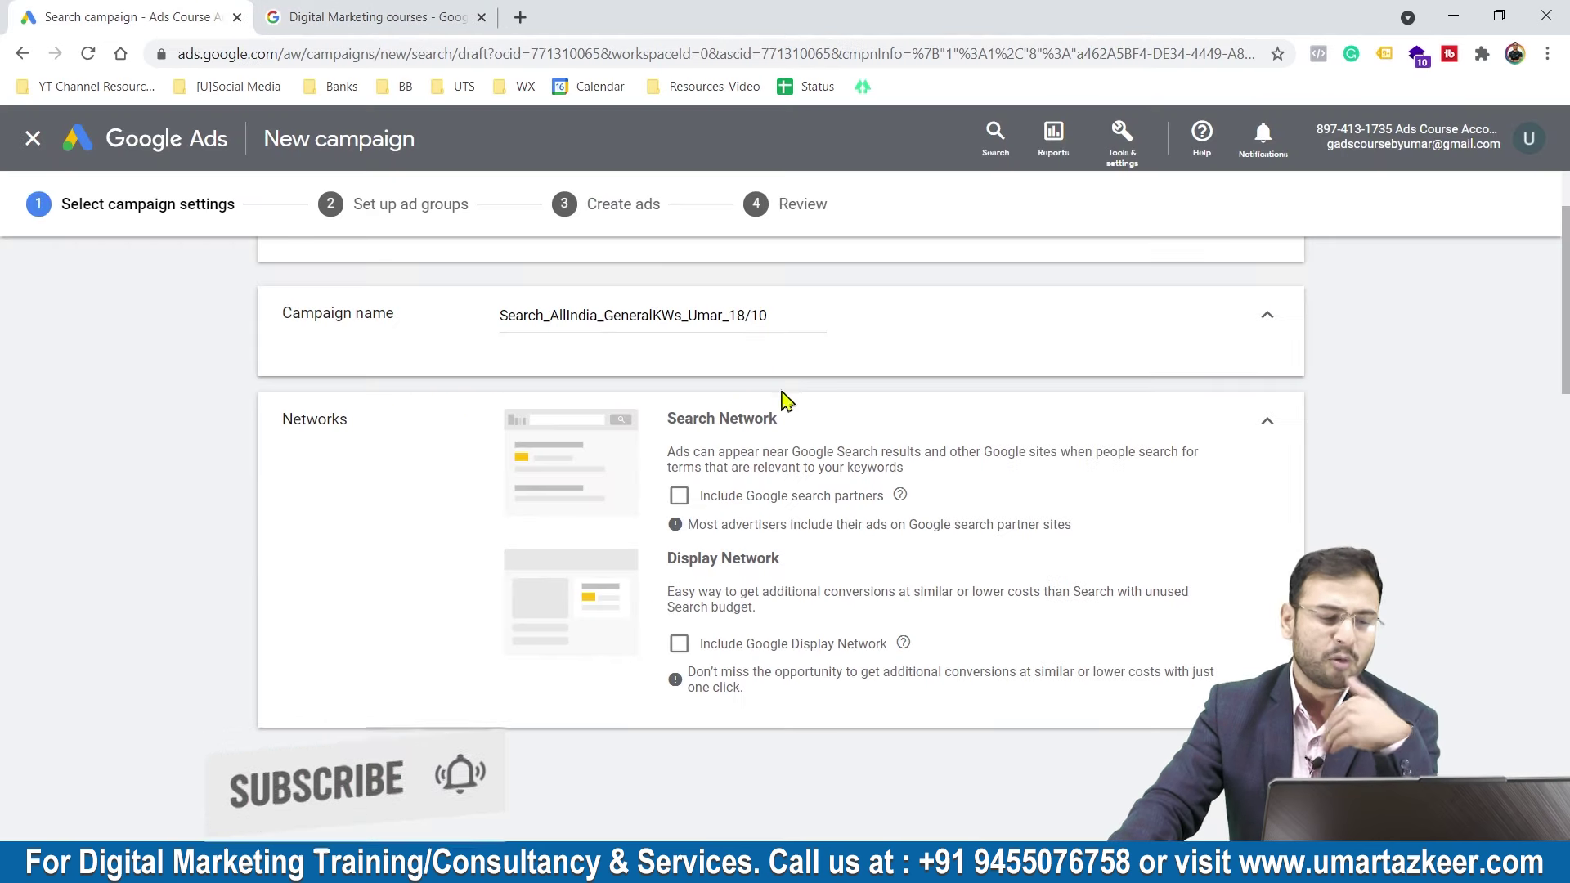